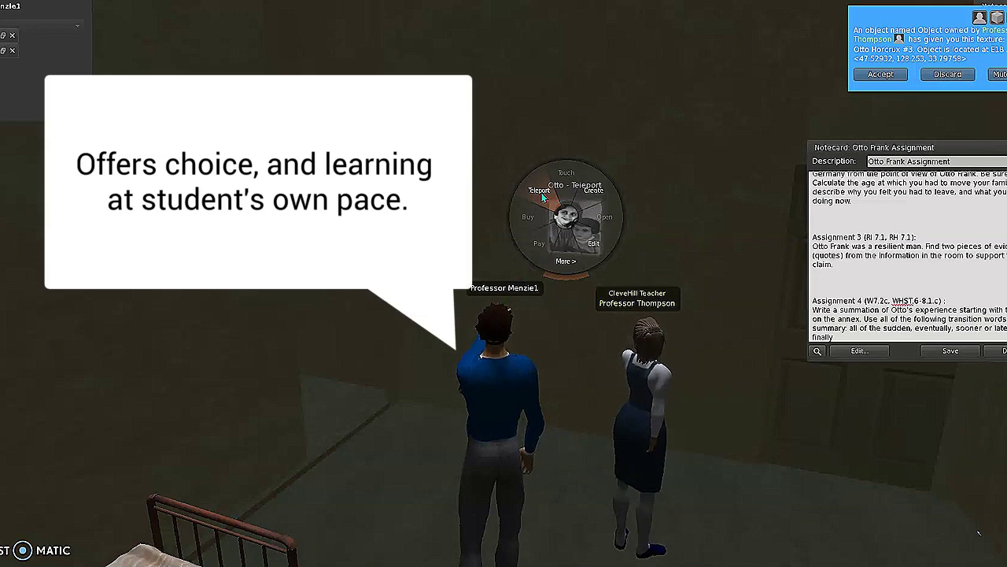
- Teleport out to the canal-side street using the Otto object's Teleport option
click(542, 198)
right_click(551, 209)
click(531, 186)
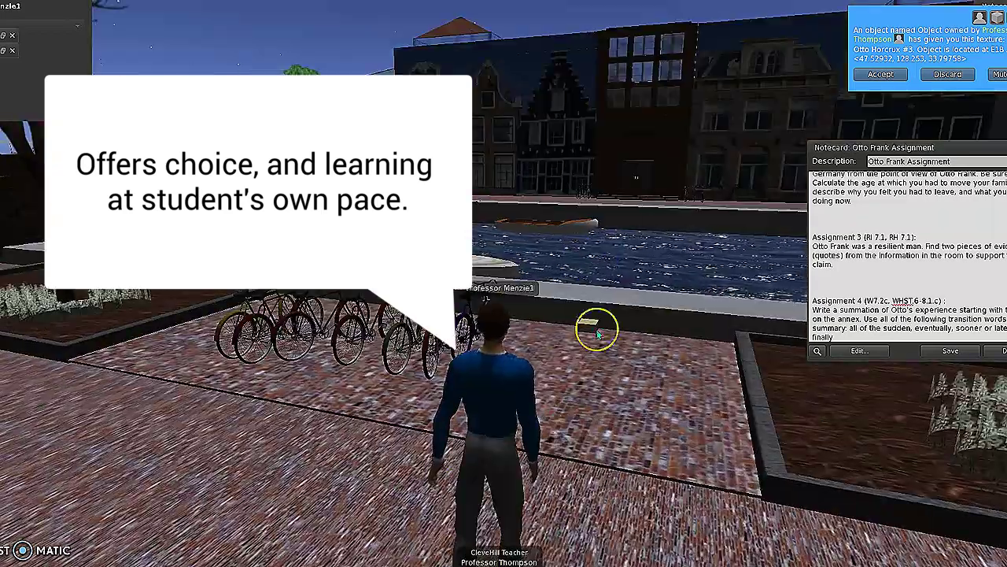
- Turn toward the bike rack and touch the blue bicycle to receive the Otto Horcrux #4 texture
key(Right)
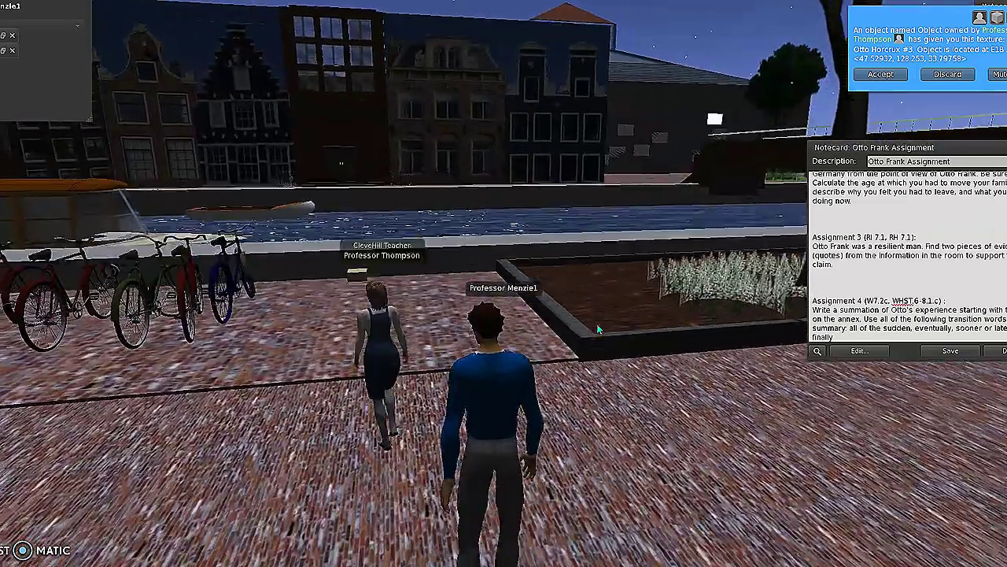
key(Left)
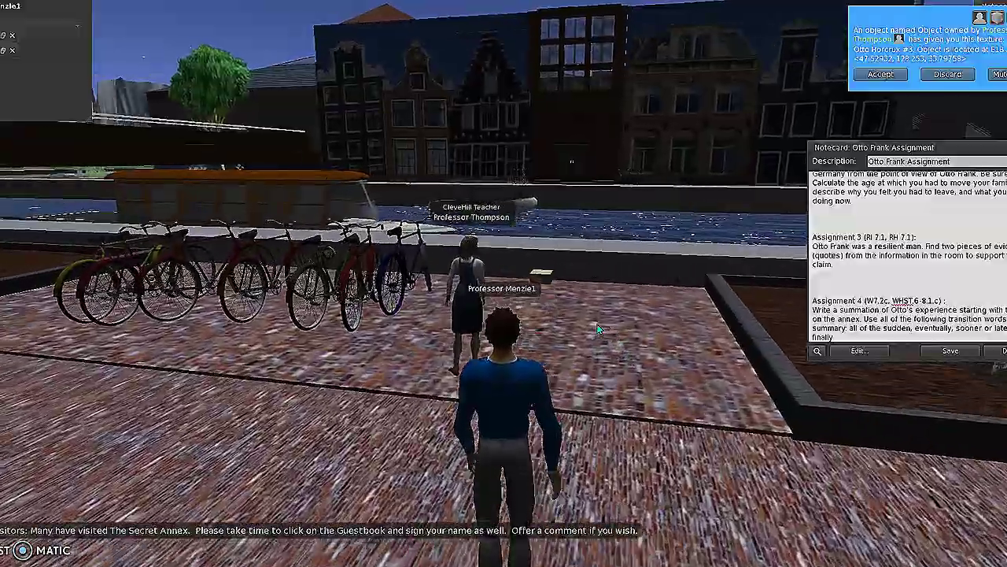
key(Right)
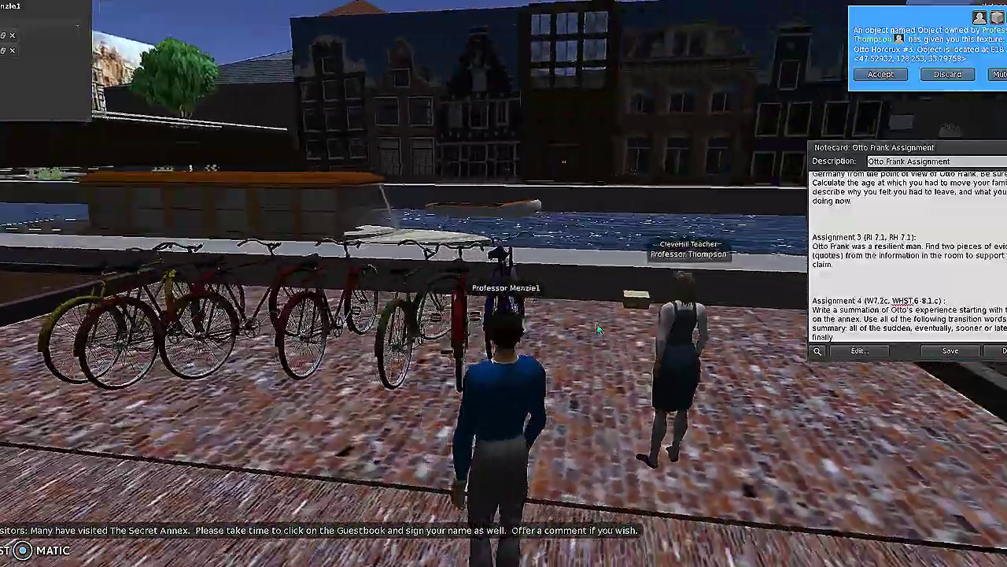
key(Left)
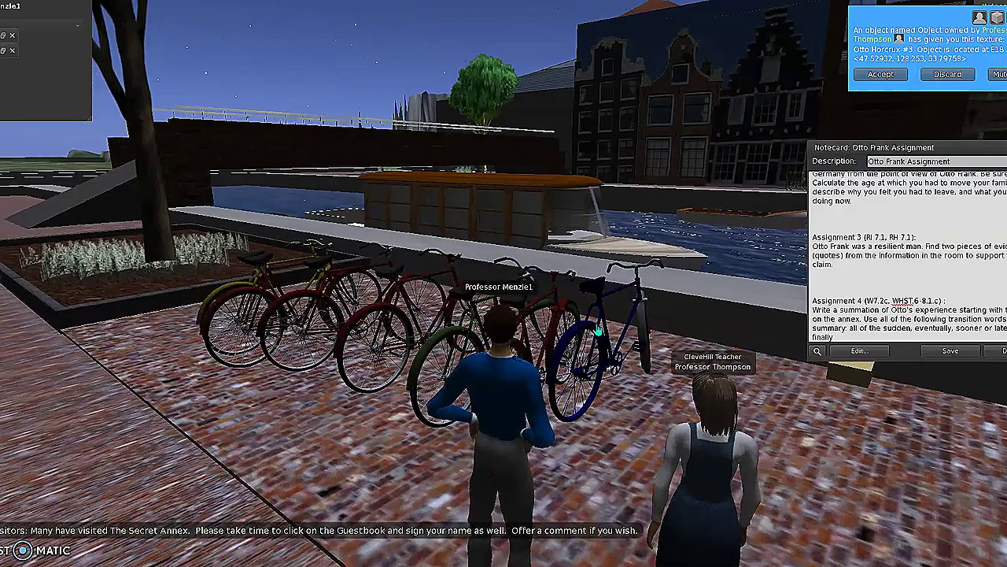
key(Left)
click(612, 311)
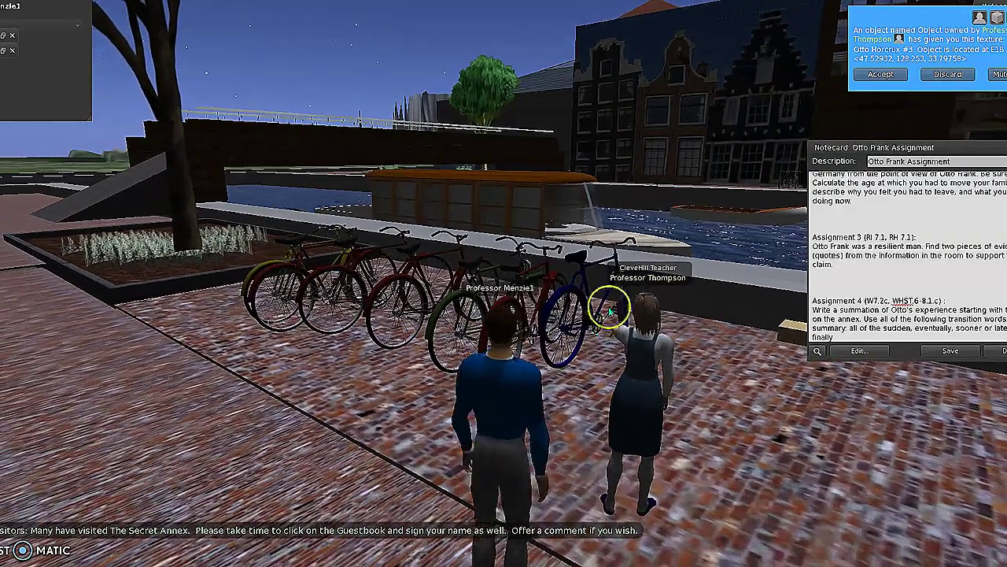
click(567, 297)
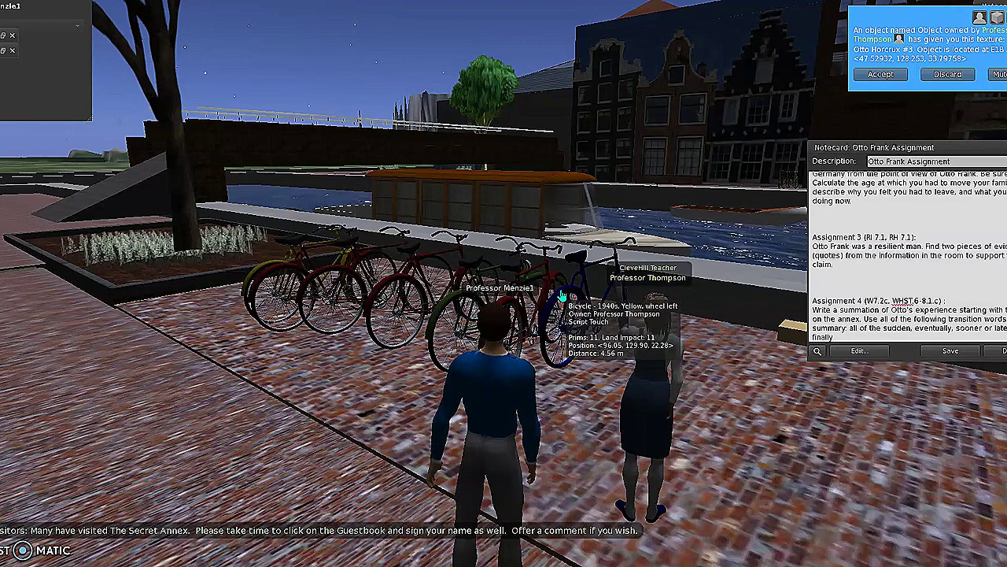
click(562, 296)
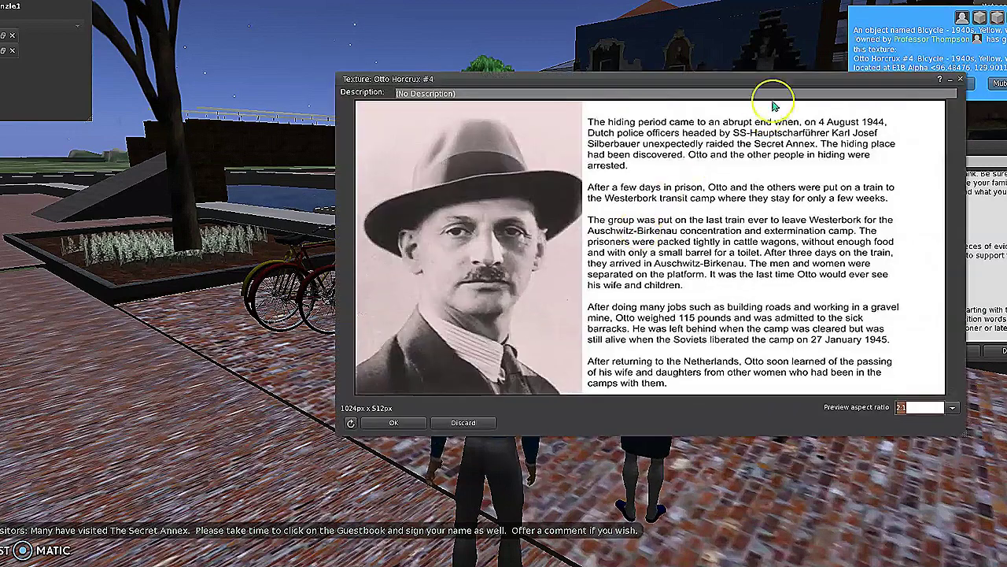
- Move the Otto Horcrux #4 texture preview to the upper left, read it, then close it
drag(791, 79, 374, 9)
click(440, 127)
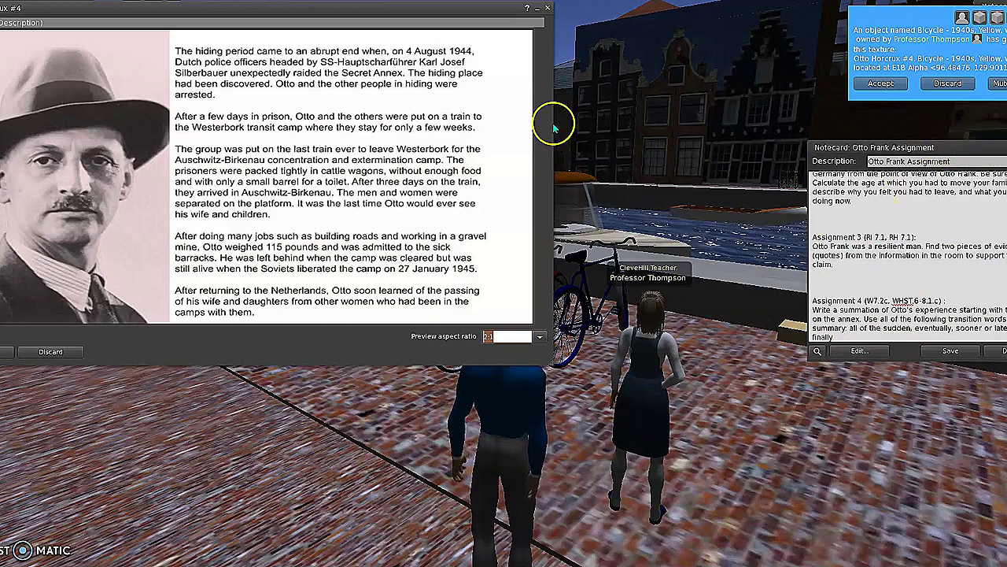
click(548, 7)
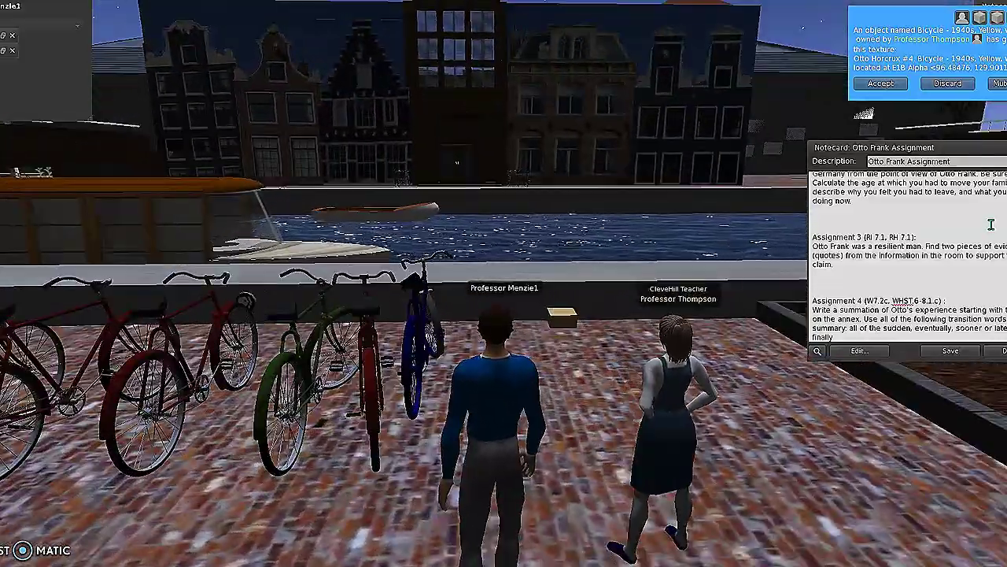
- Close the Otto Frank Assignment notecard, answer its save prompt, and dismiss the Horcrux #3 and #4 offers
key(Down)
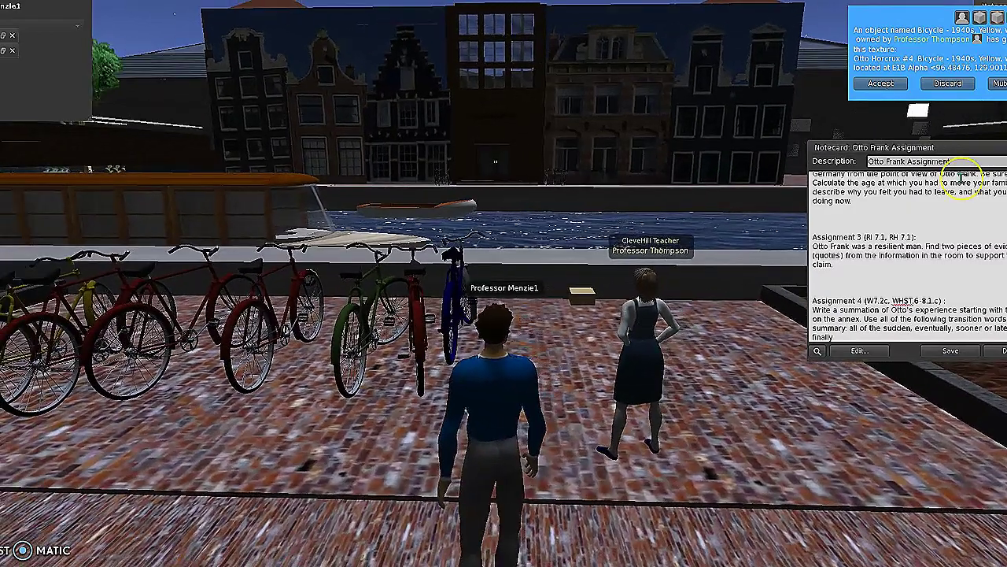
key(ctrl+w)
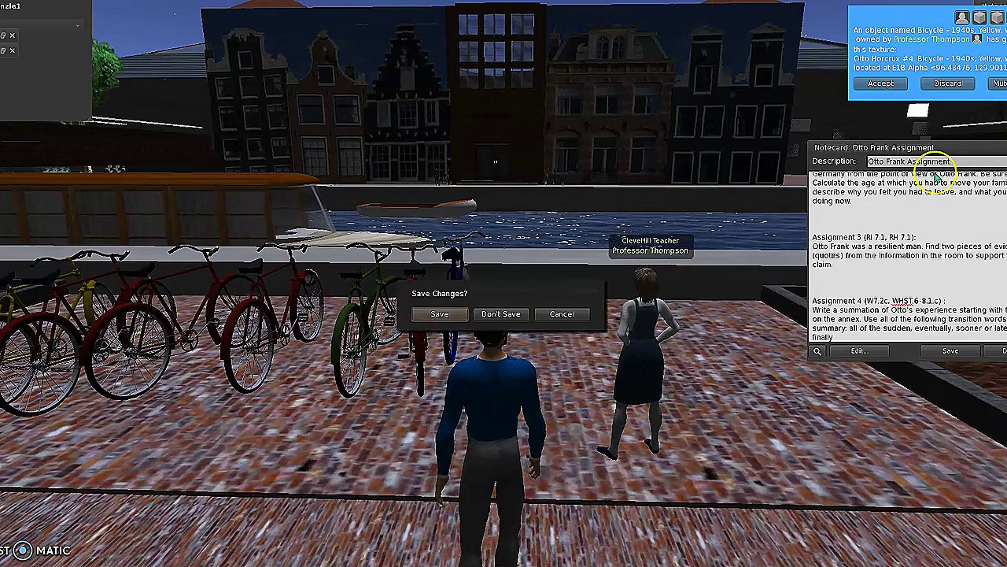
click(501, 313)
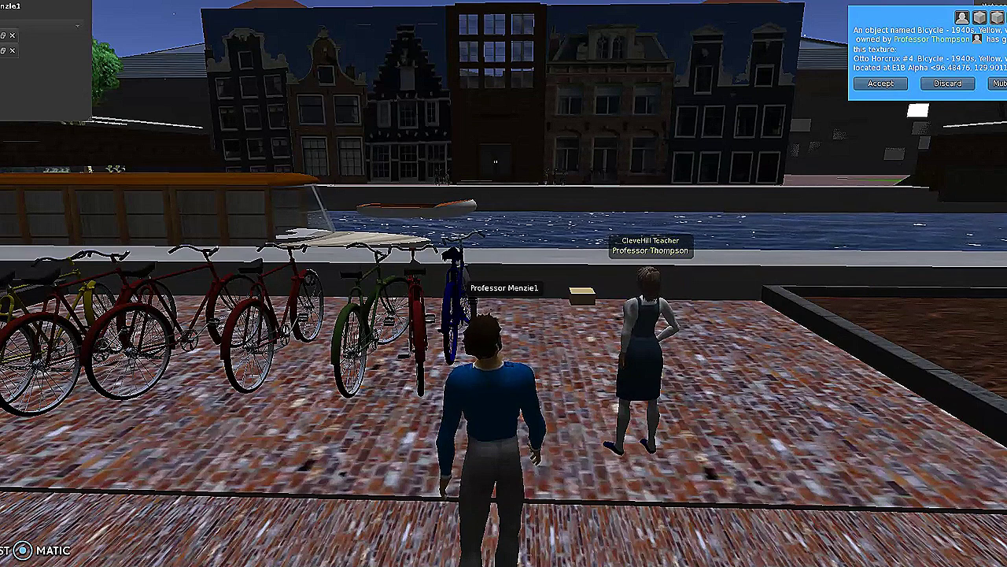
click(947, 82)
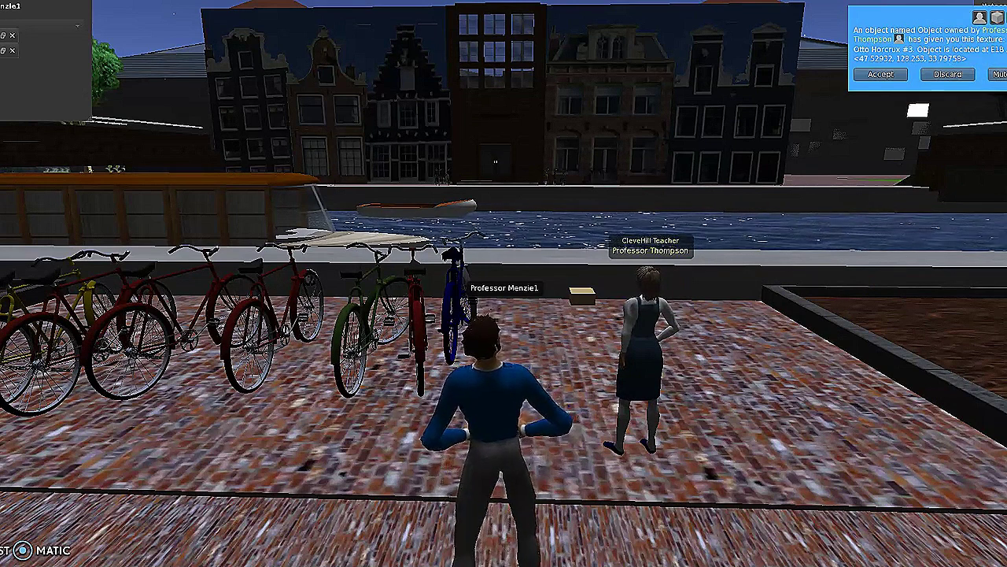
click(947, 74)
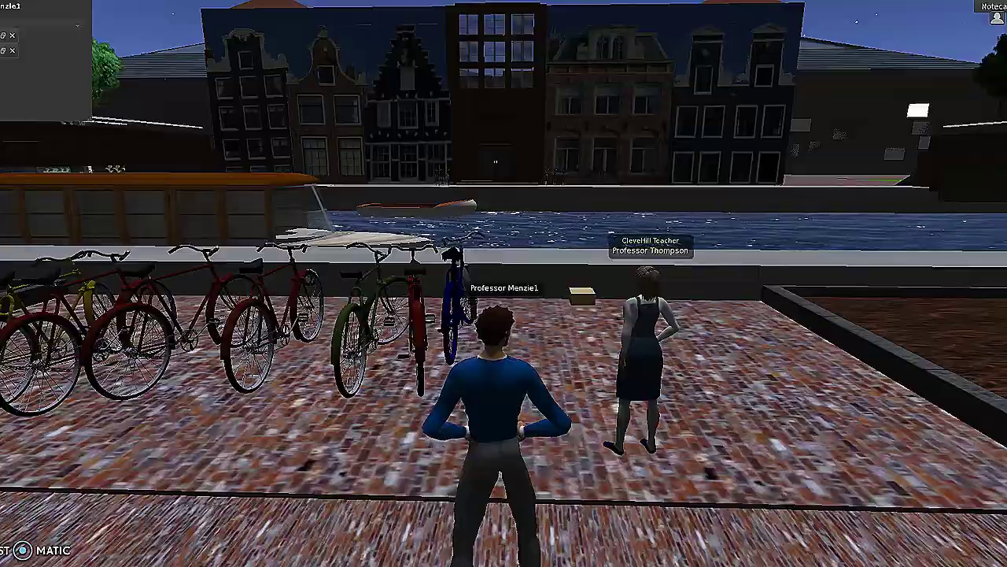
- Walk toward the tree planter and turn back to view the canal, bicycles and bare tree
key(Right)
key(Up)
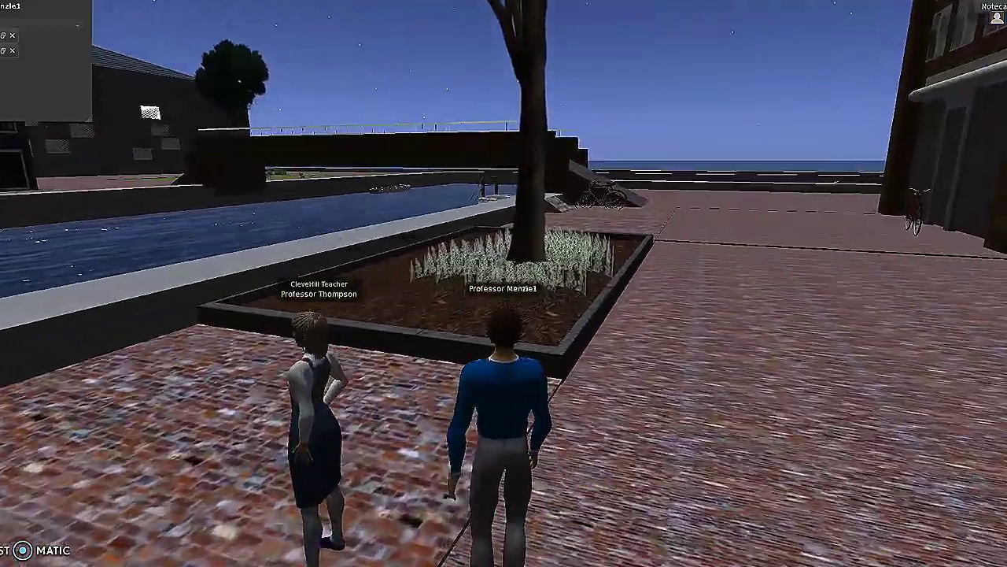
key(Right)
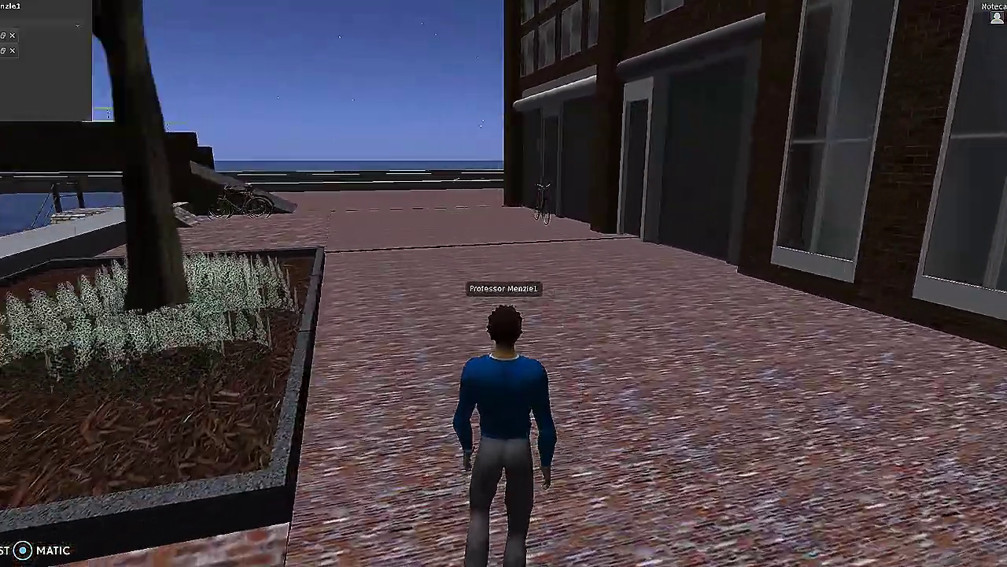
key(Left)
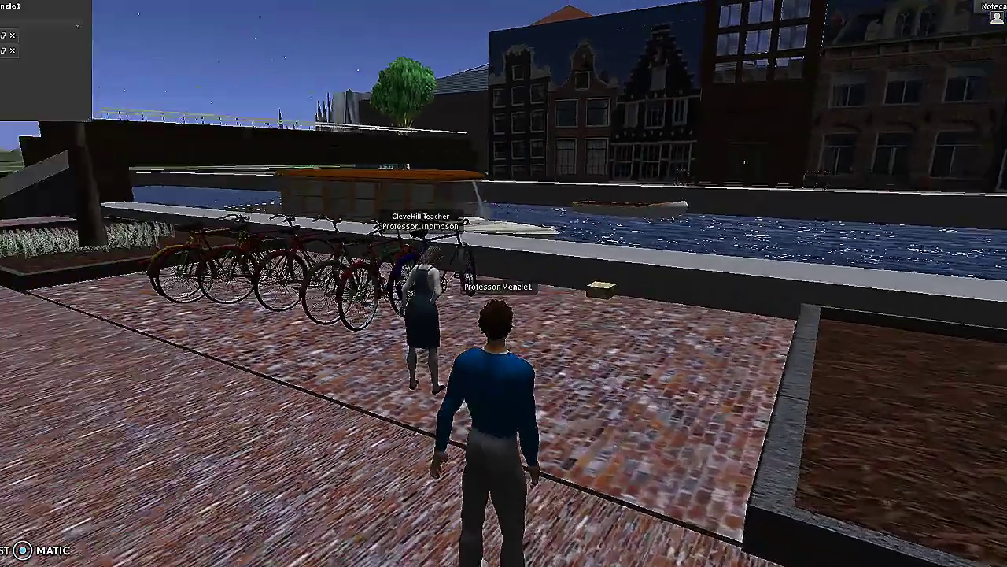
key(Left)
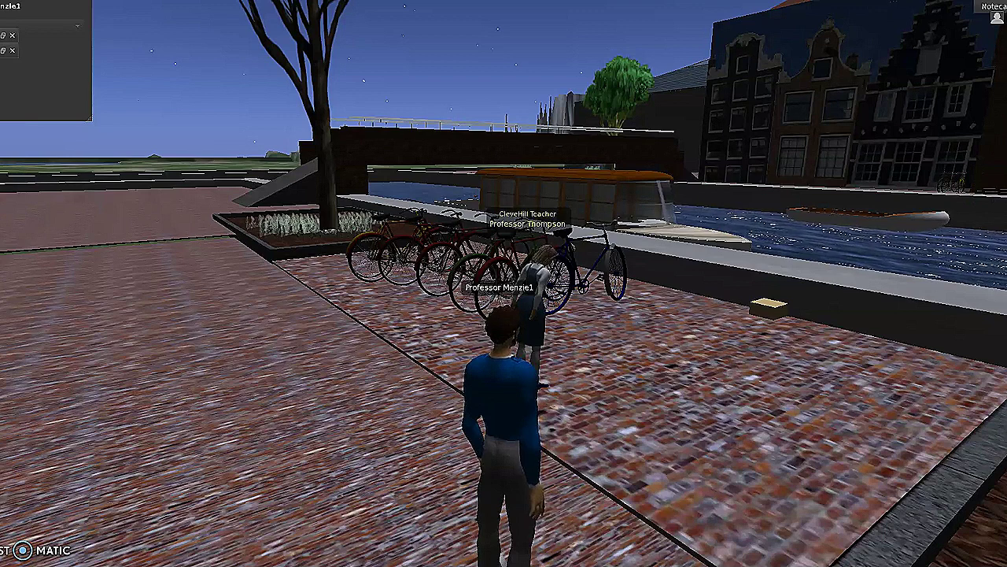
- Teleport to the Office landmark from the world map's saved landmarks
key(ctrl+m)
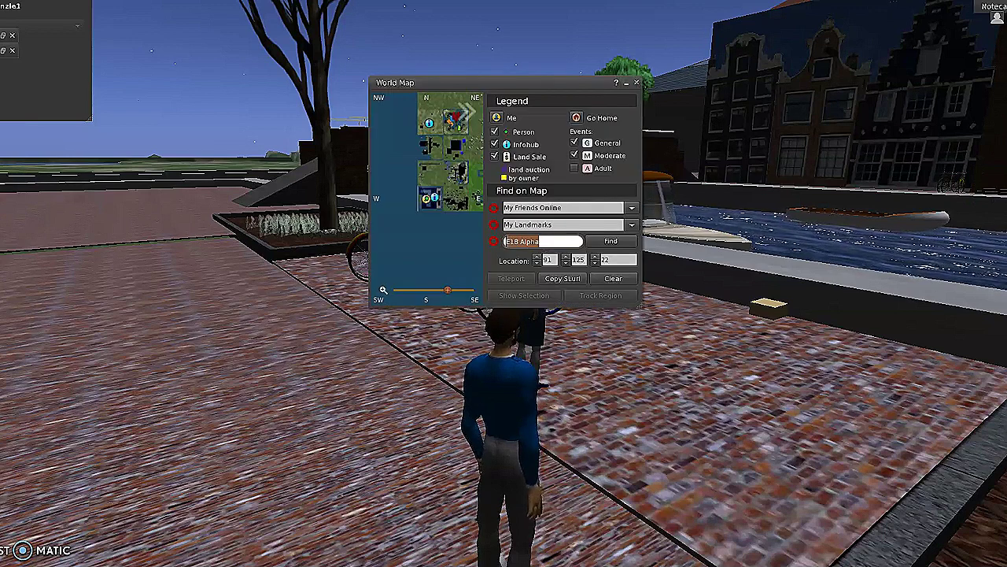
click(631, 224)
scroll(587, 390, down, 1)
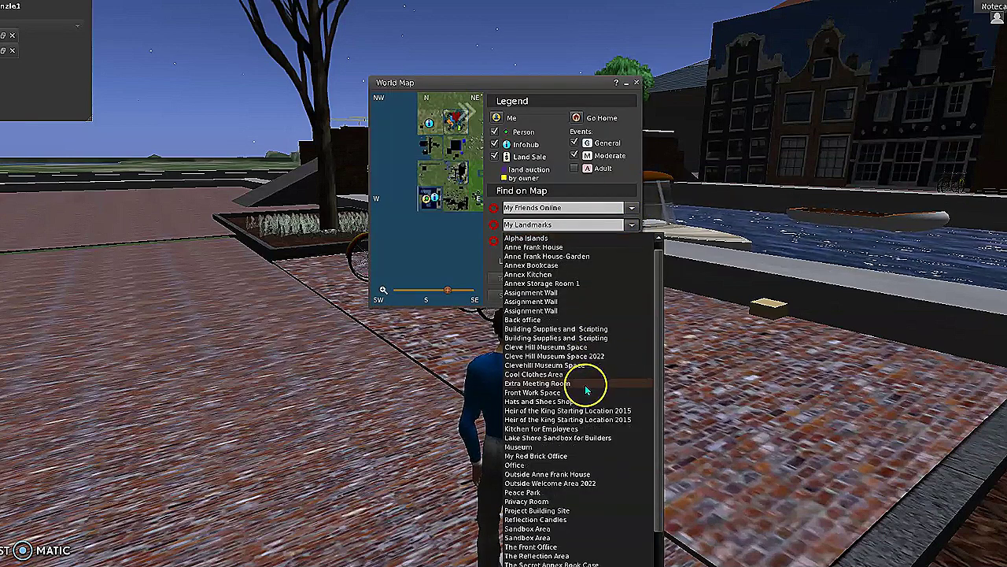
click(547, 465)
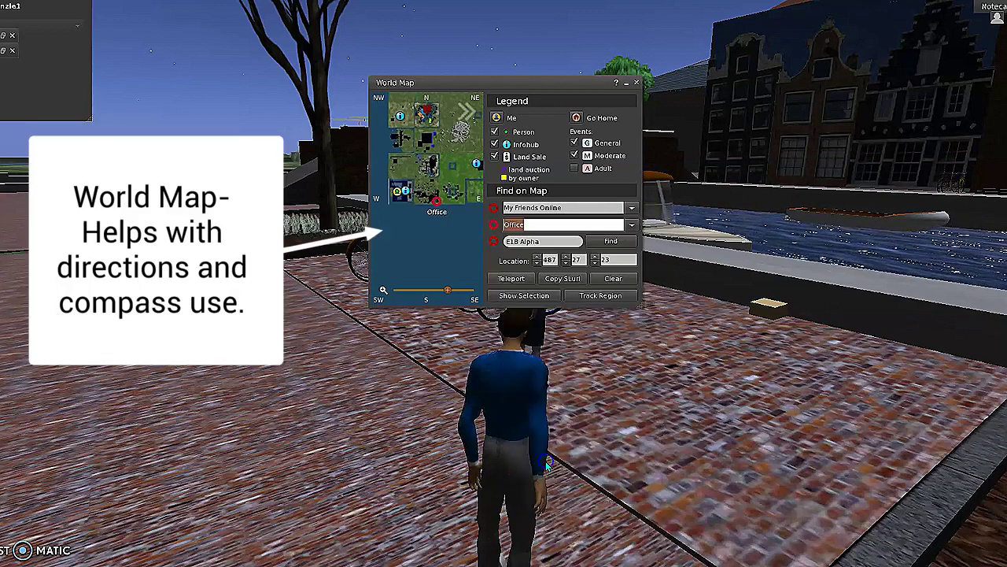
click(512, 279)
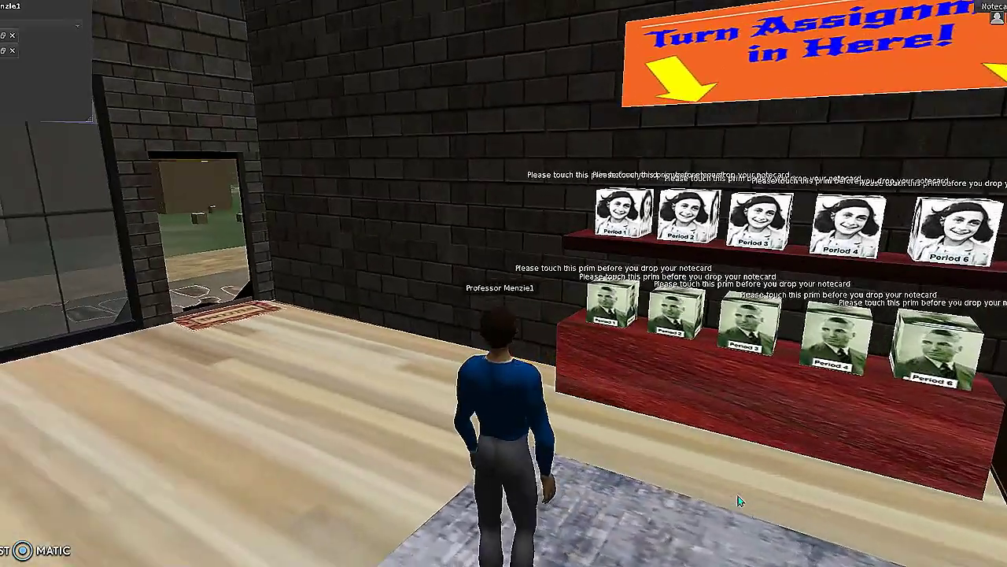
- Walk to the assignment shelves, touch the Period 2 box for instructions, and open its contents
key(Left)
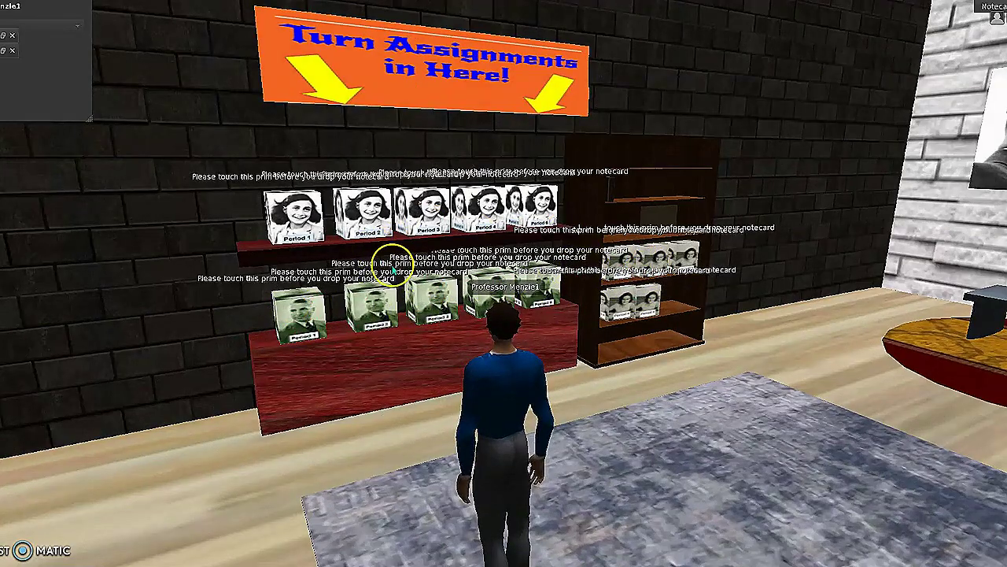
key(Up)
key(Down)
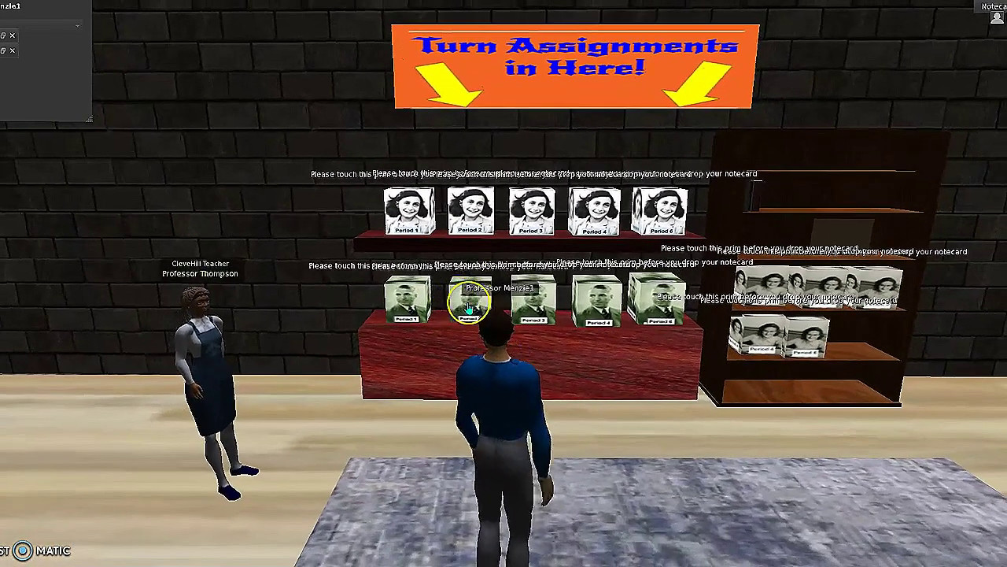
click(464, 305)
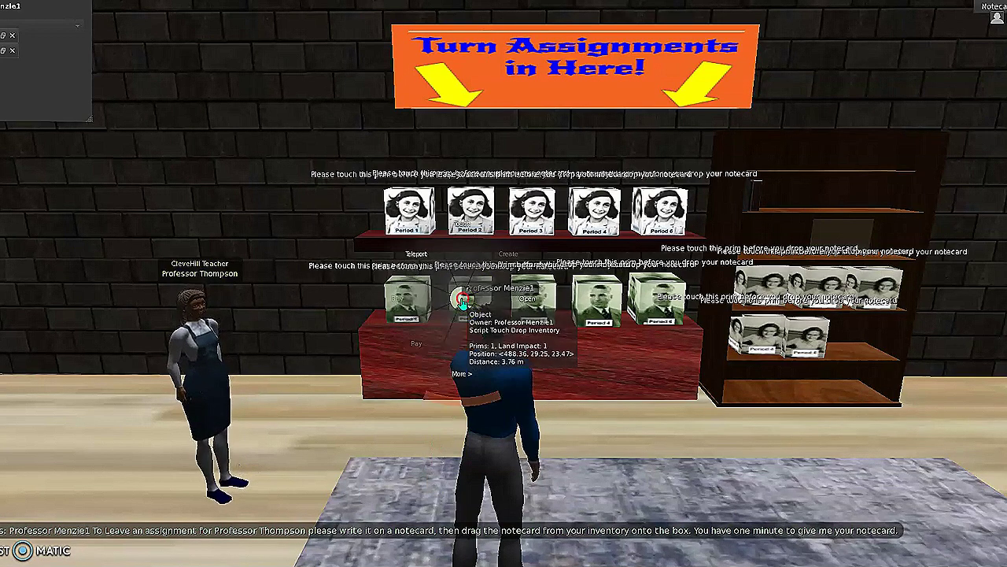
right_click(464, 309)
click(501, 299)
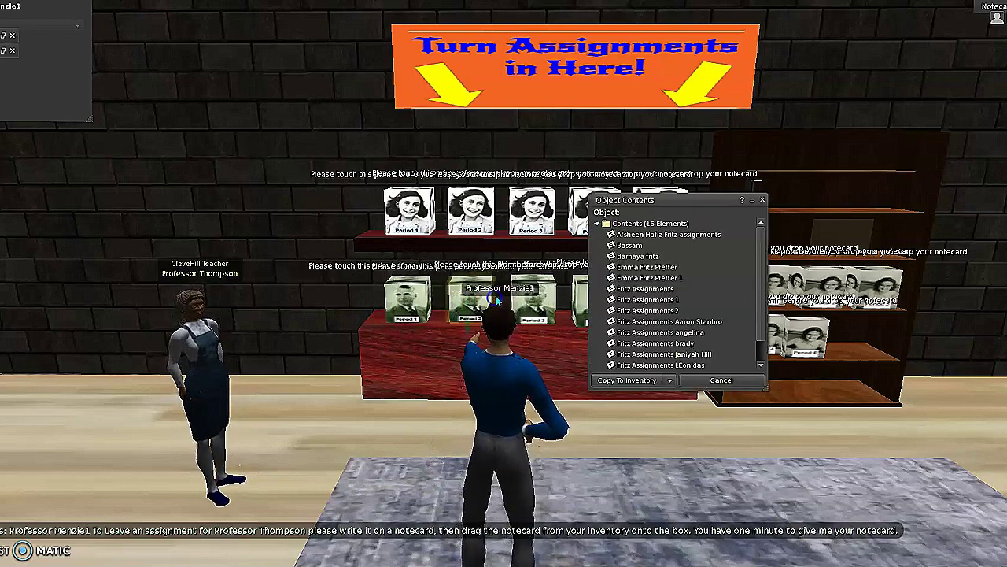
- Open the Fritz assignments notecard, make it taller, and close the box's contents list
double_click(718, 235)
drag(997, 364, 857, 99)
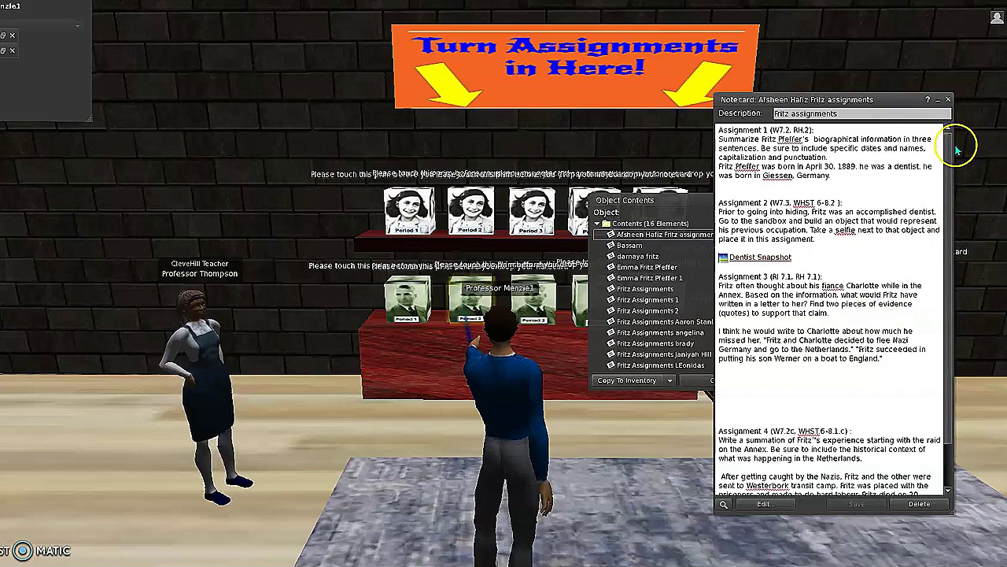
drag(899, 97, 984, 87)
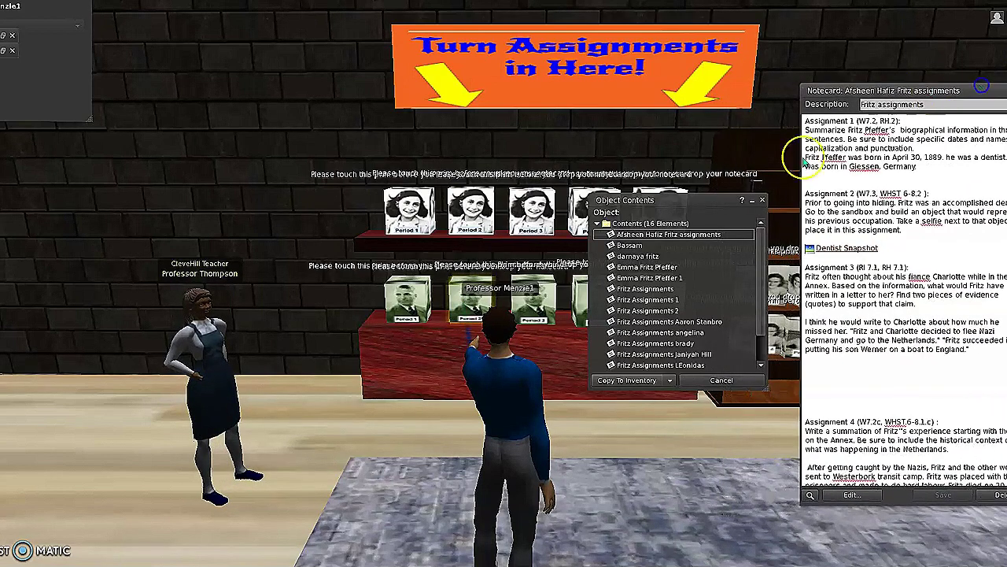
click(761, 198)
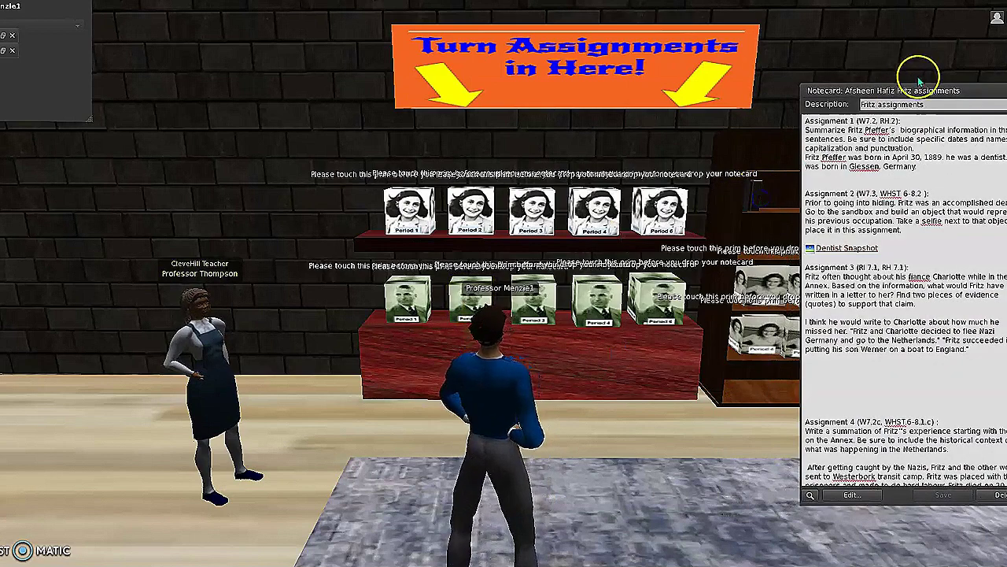
drag(972, 91, 876, 81)
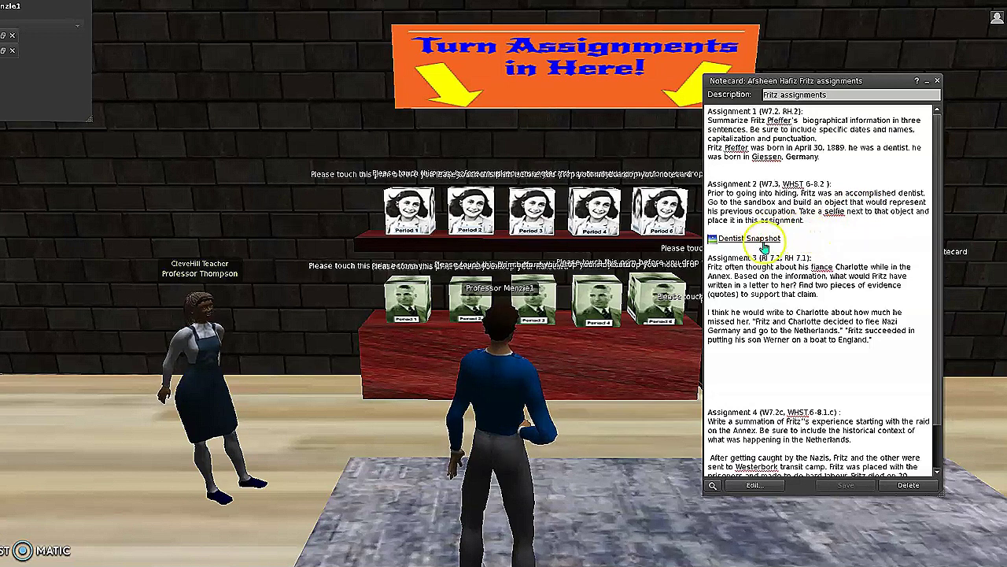
- View the notecard's embedded Dentist Snapshot, then close the open windows
click(744, 238)
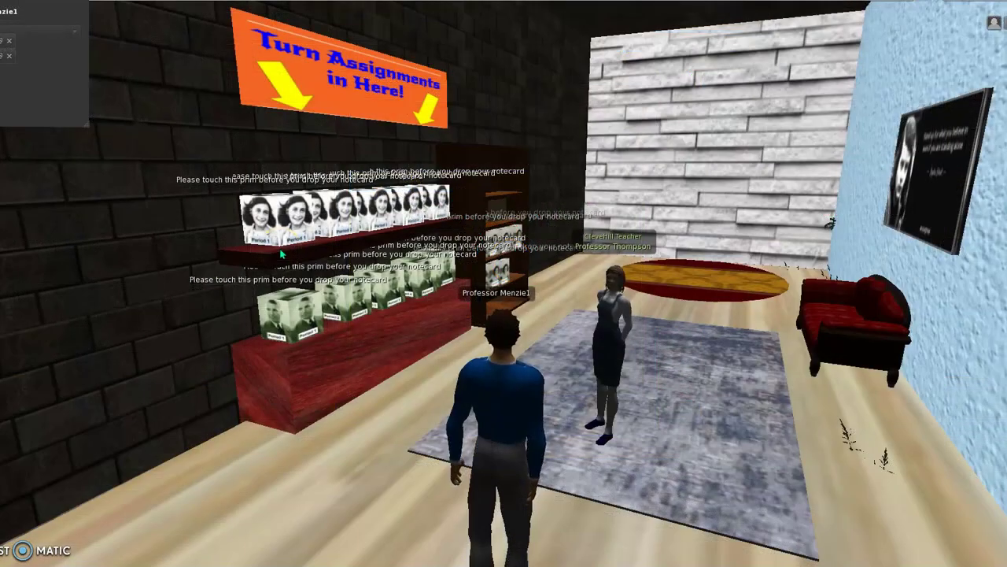
click(701, 530)
click(610, 400)
click(524, 406)
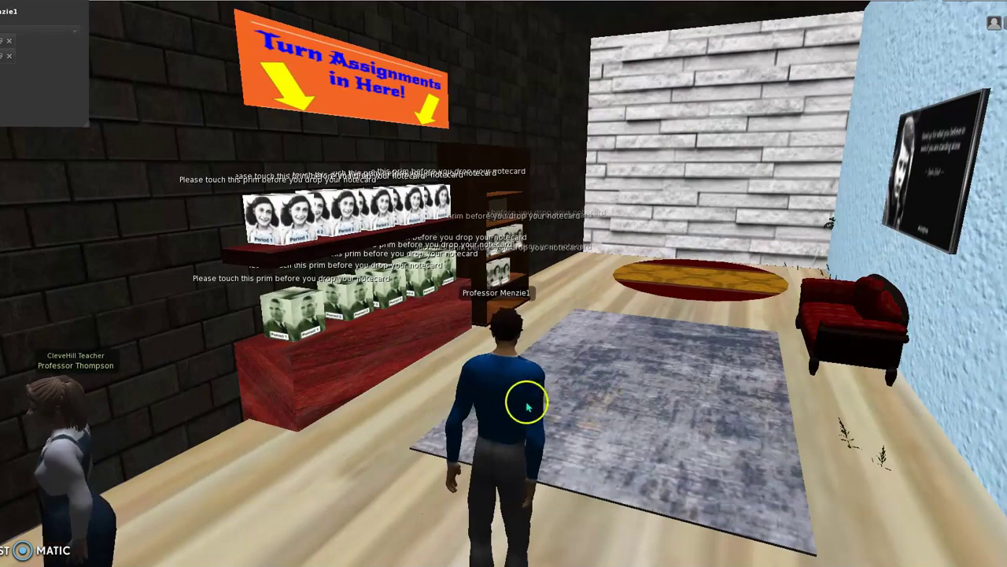
- Walk out the office door, along the path, and up the neighbouring building's entrance stairs
key(Left)
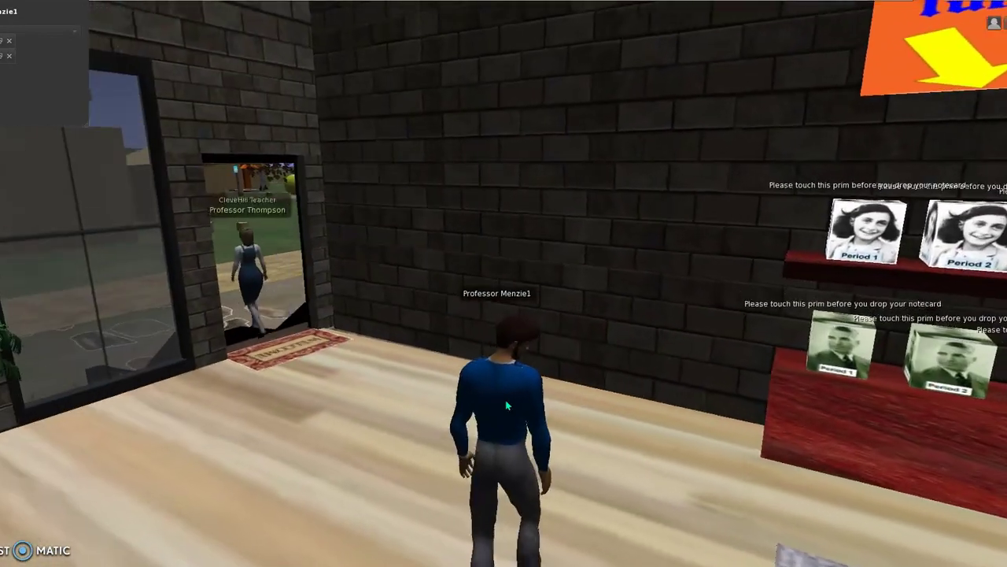
key(Up)
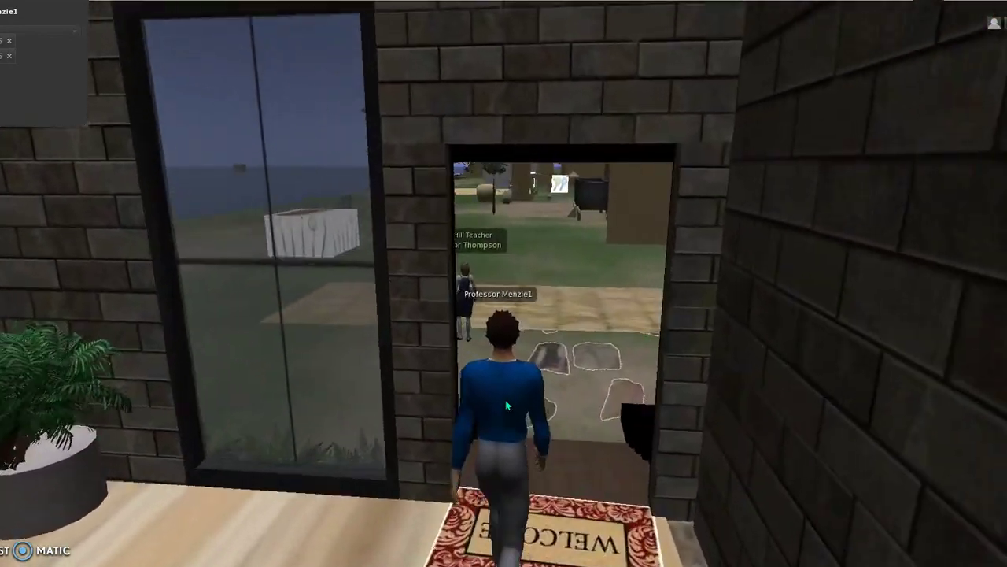
key(Right)
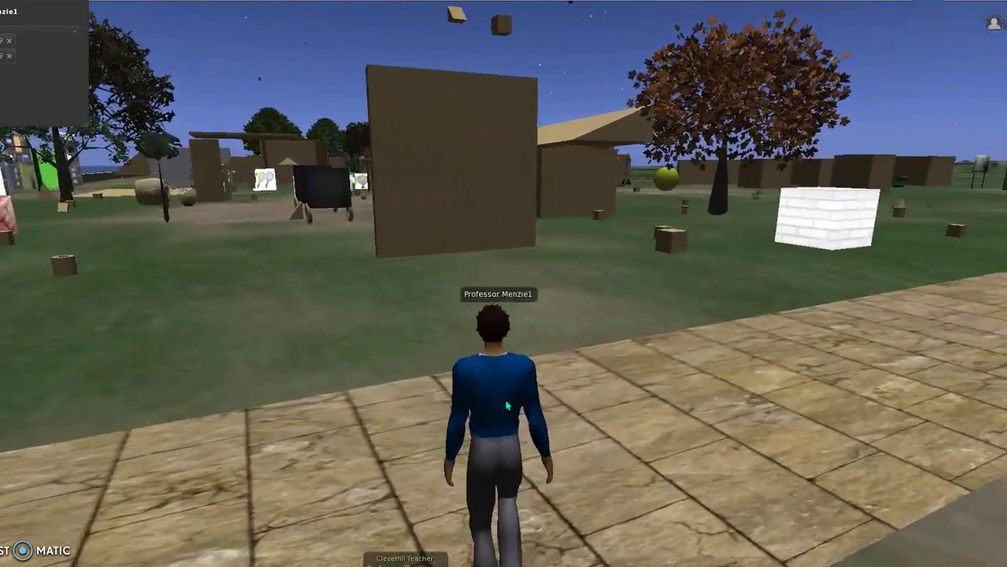
key(Right)
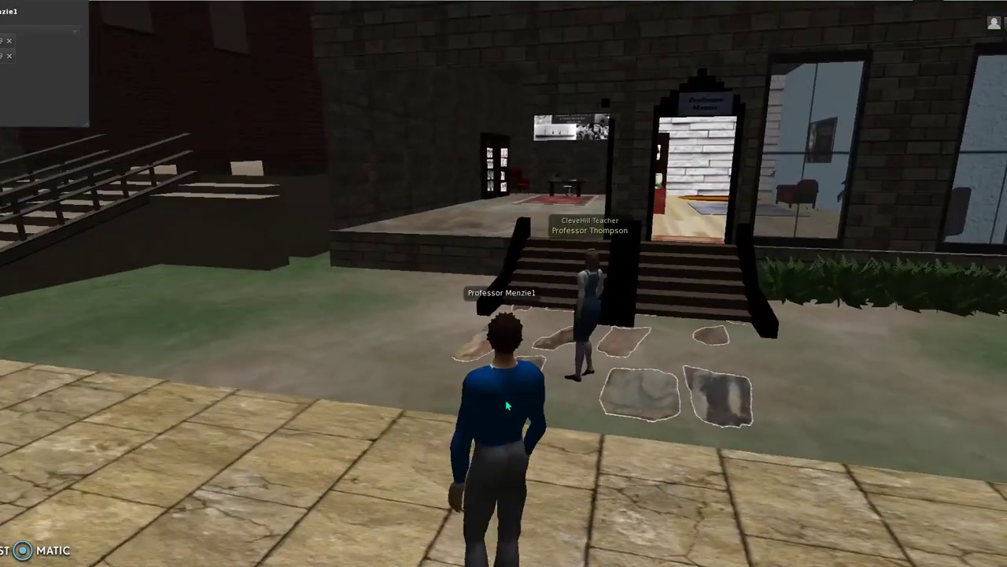
key(Up)
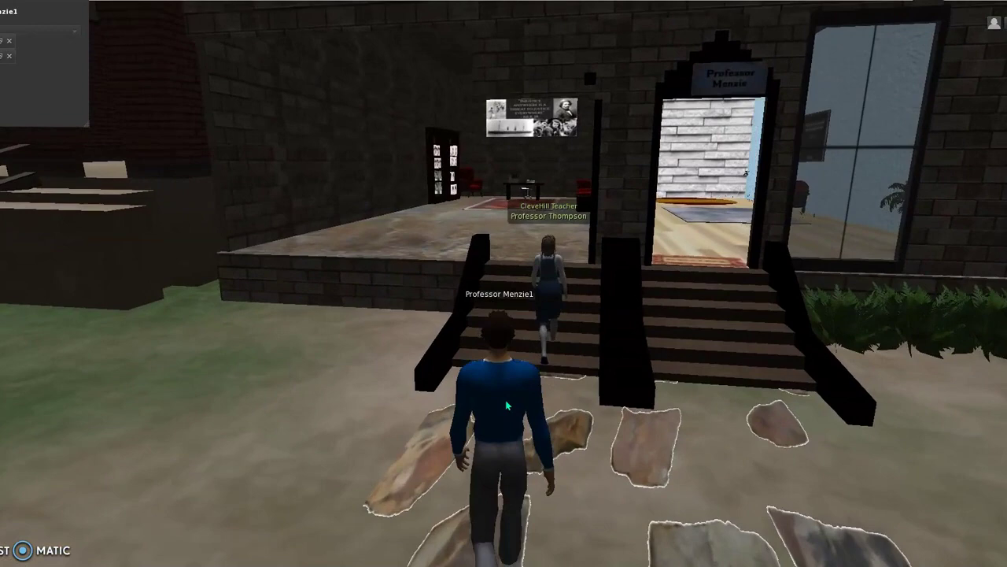
key(Up)
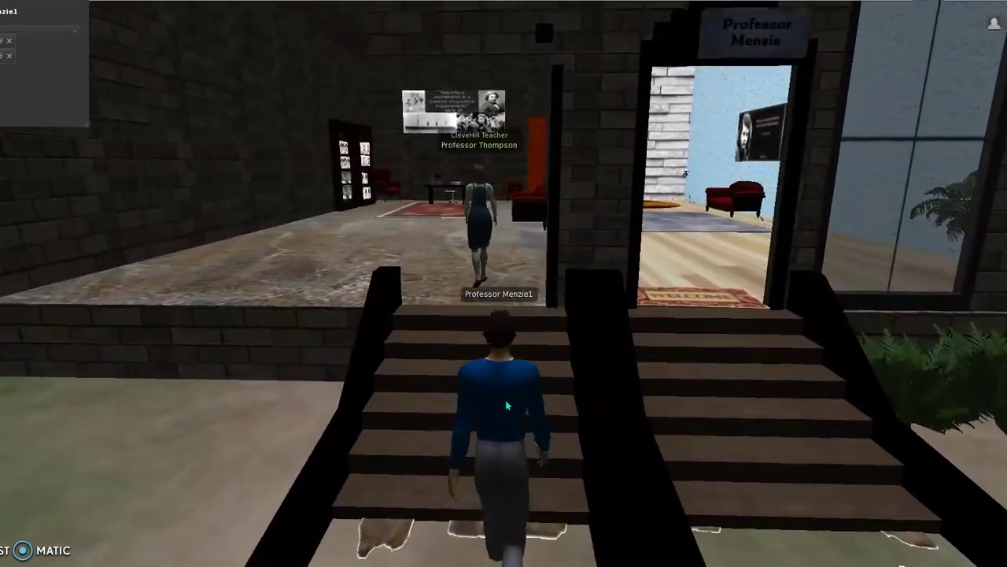
- Walk into the office across the rug and up to the Period drop-box photo shelves
key(Up)
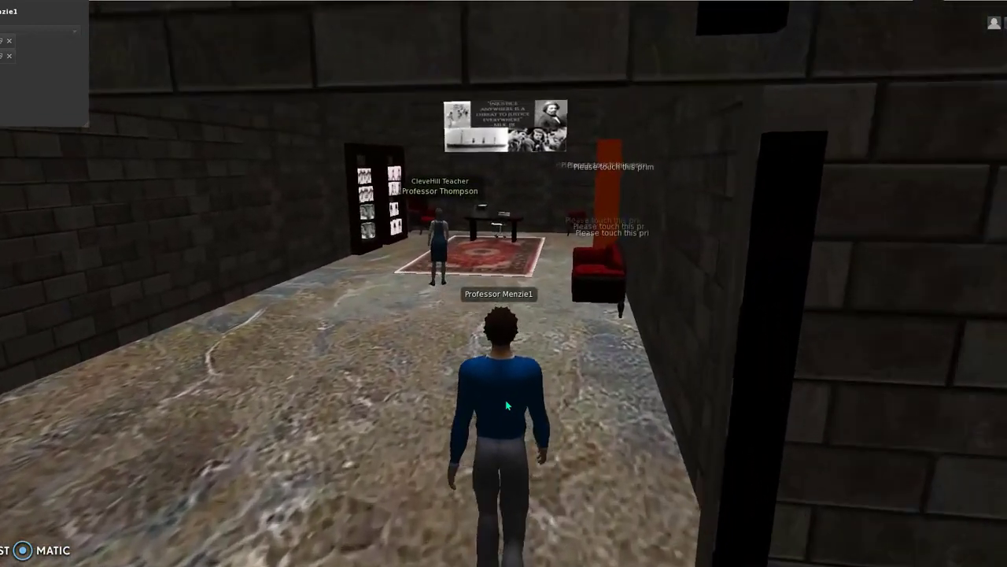
key(Up)
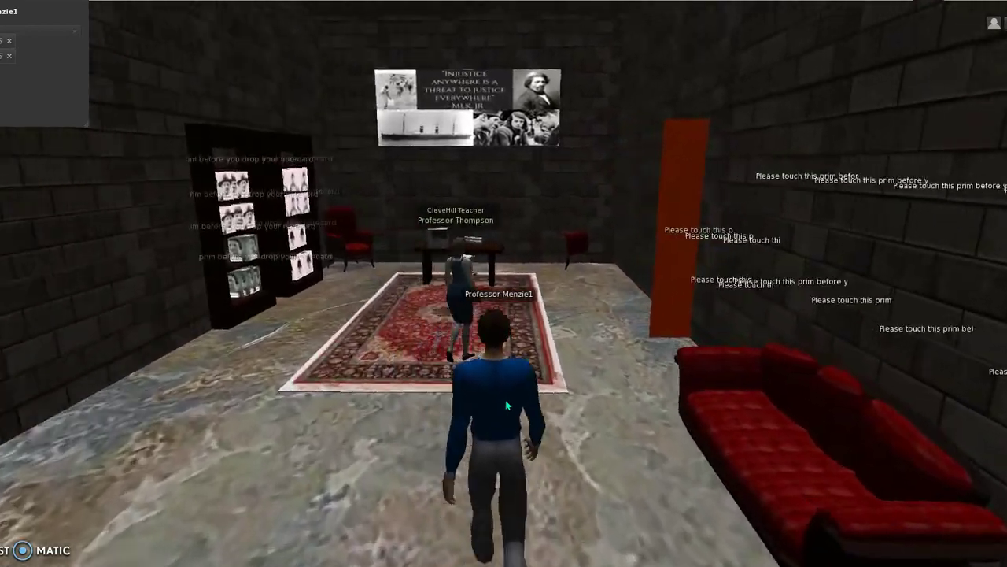
key(Up)
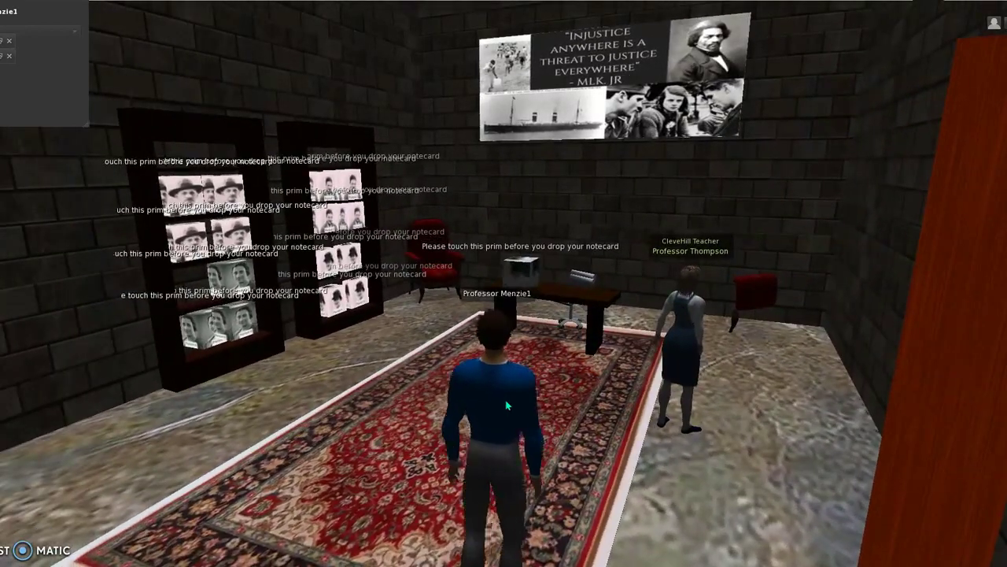
key(Up)
key(Right)
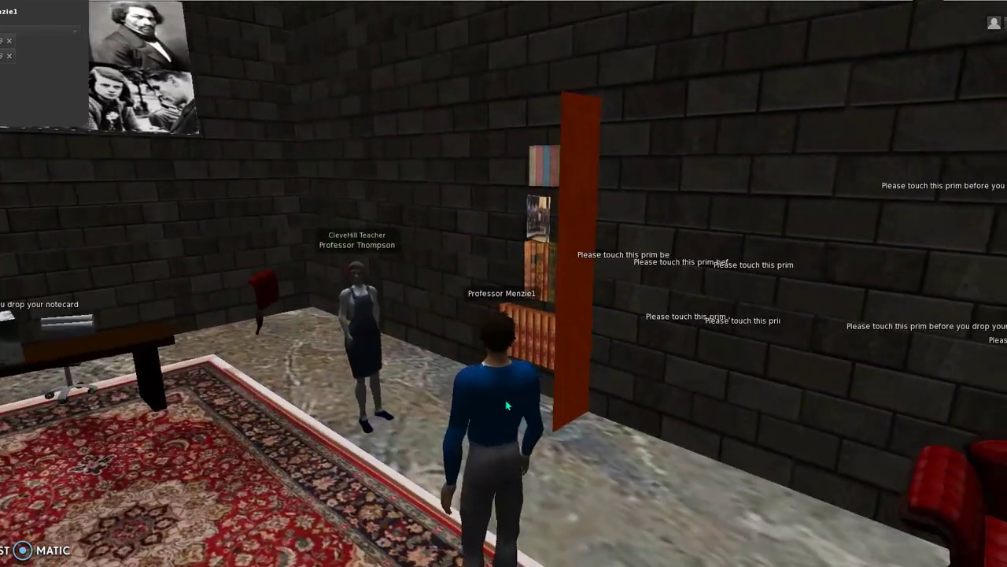
key(Left)
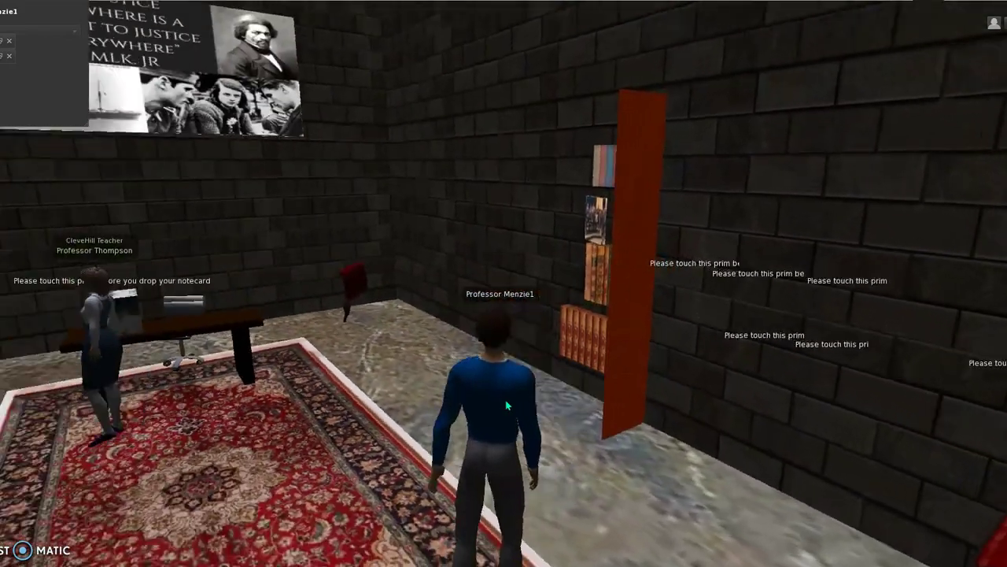
key(Left)
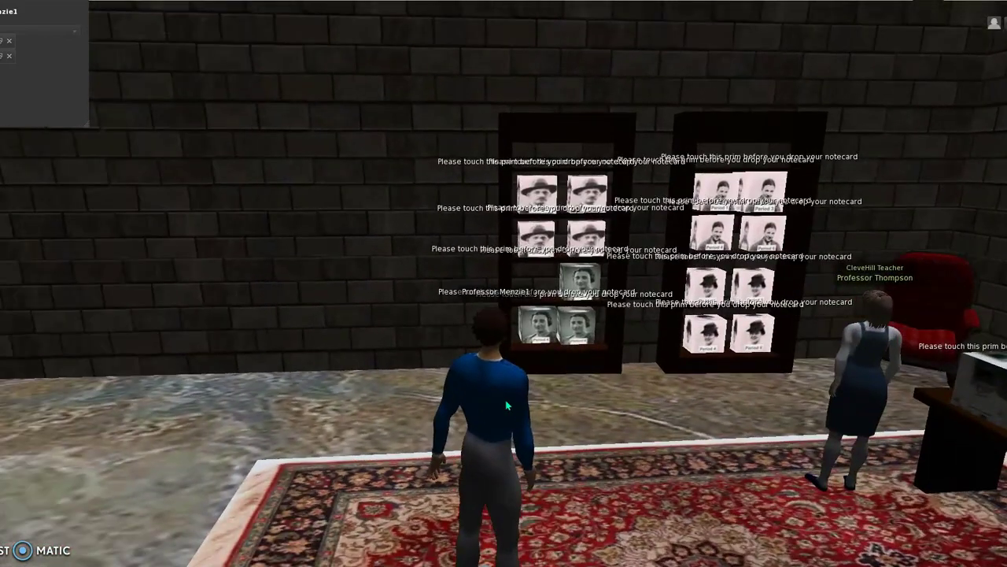
key(Right)
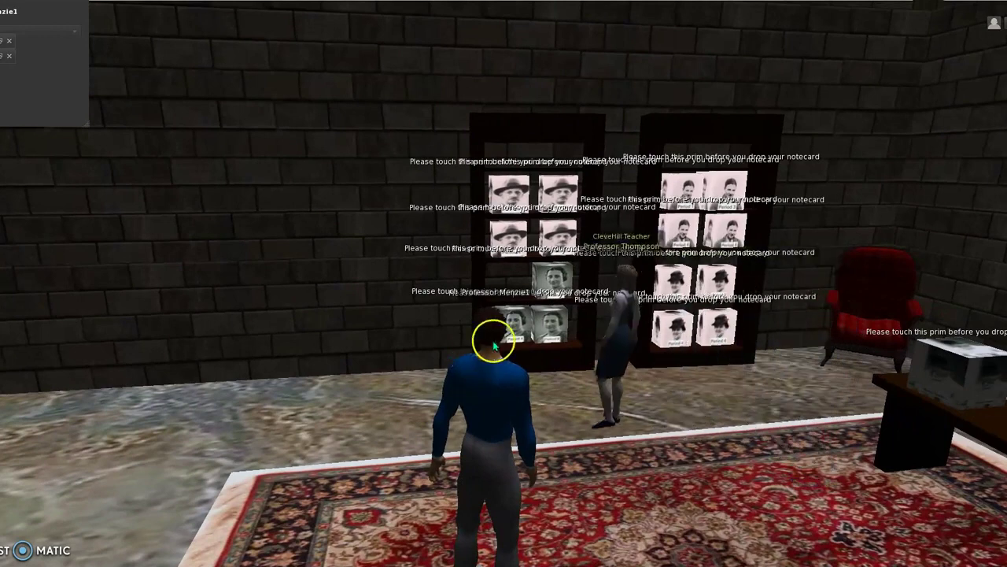
key(Up)
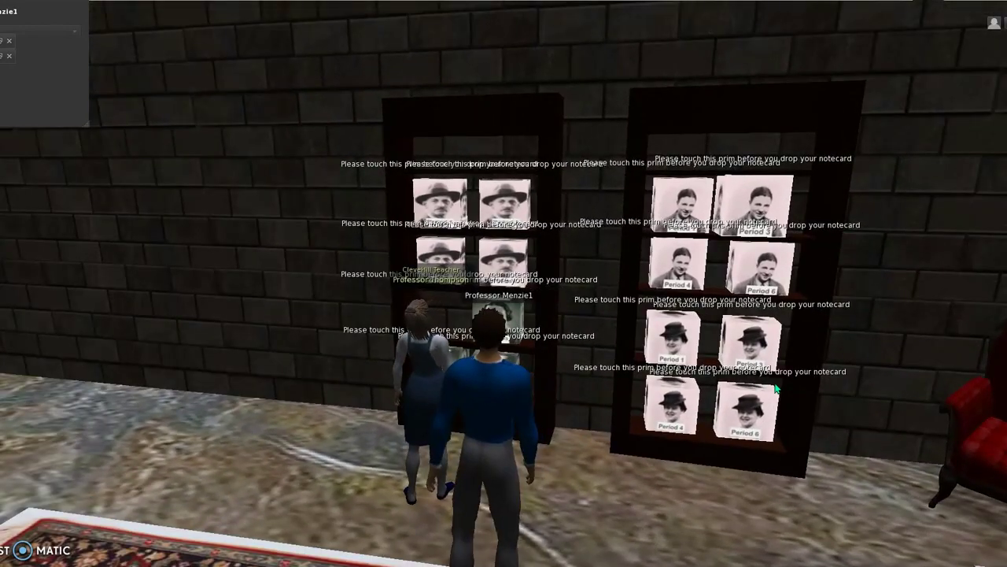
- Back away and look around between the bookshelves, chair, desk and wall poster
key(Down)
key(Right)
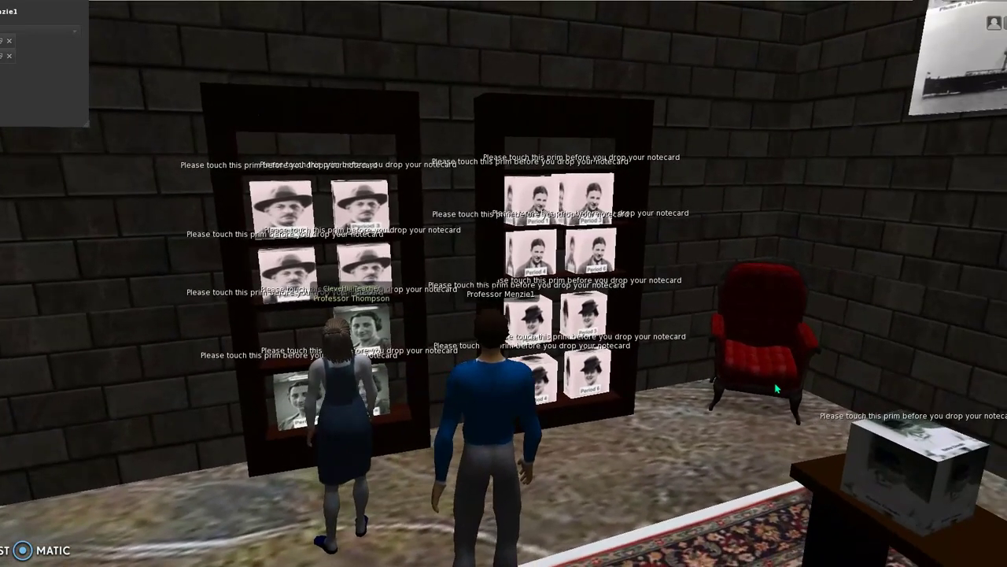
key(Left)
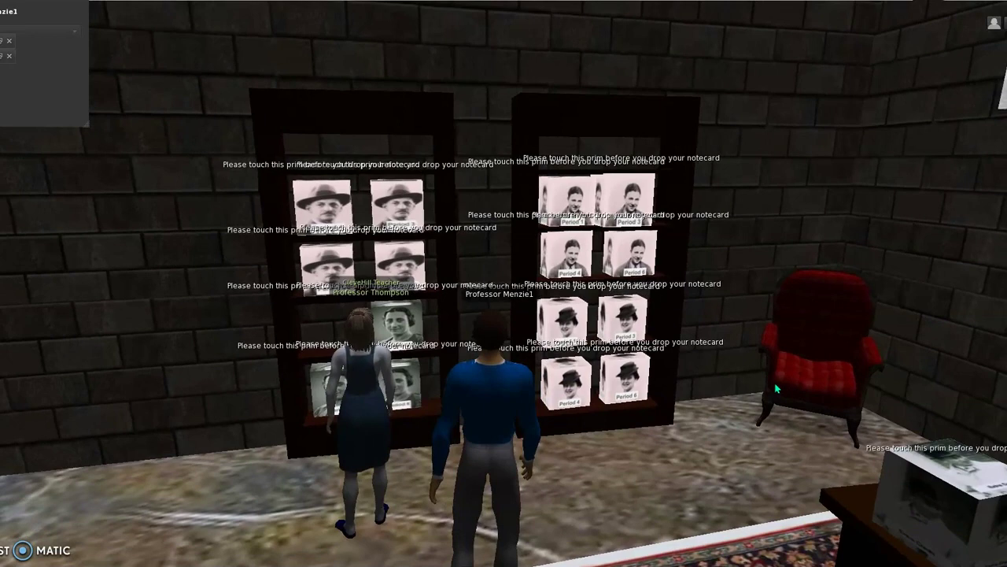
key(Left)
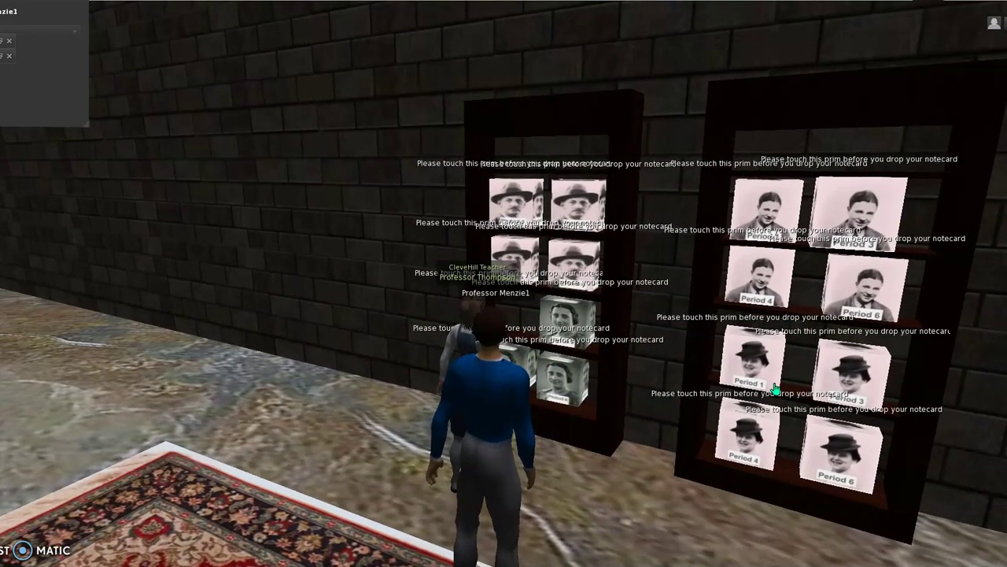
key(Right)
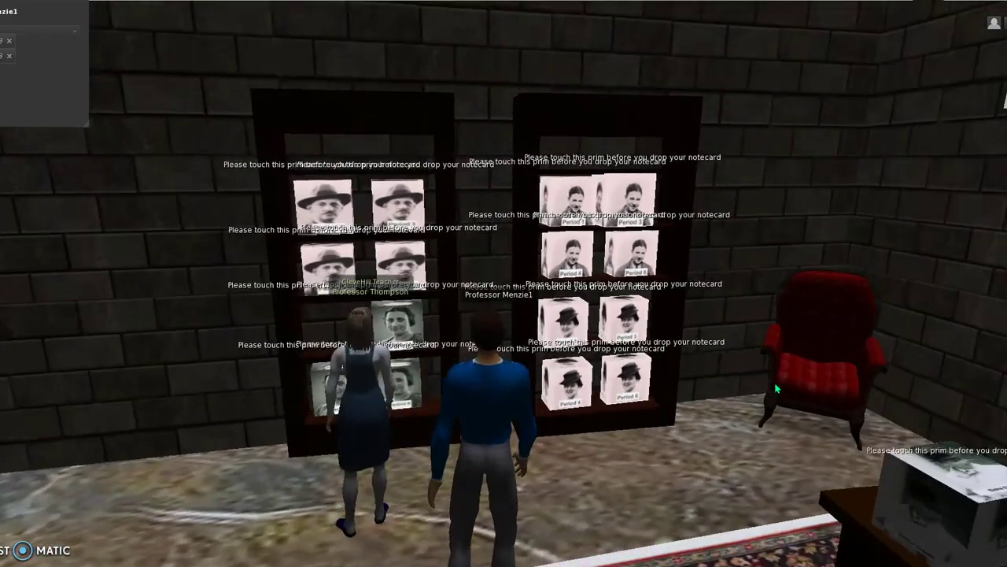
key(Right)
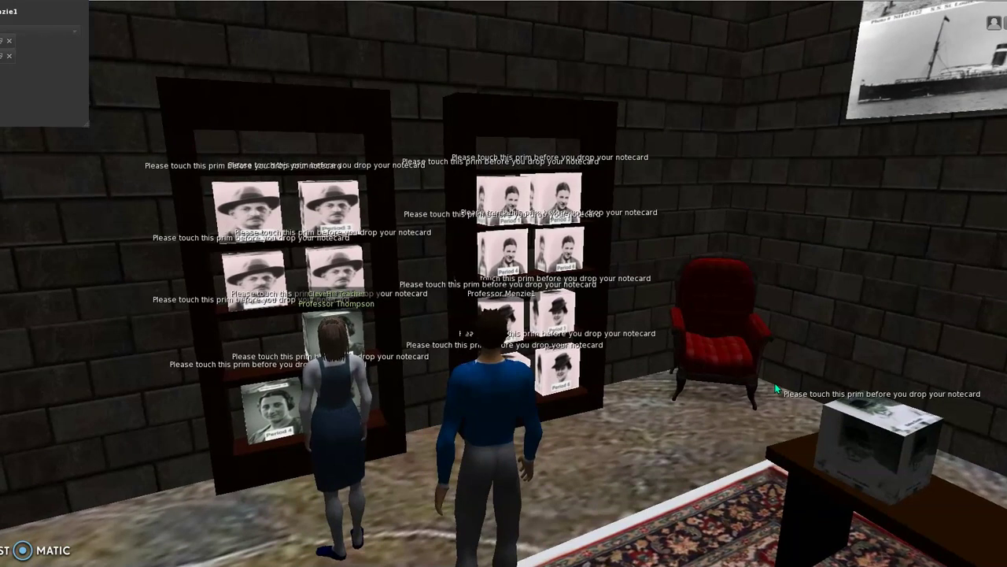
key(Left)
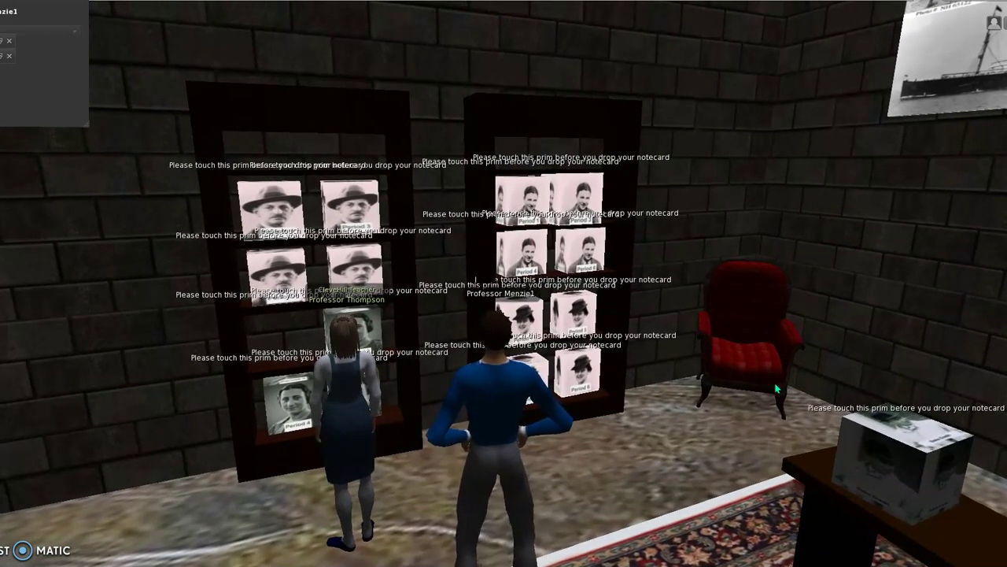
key(Right)
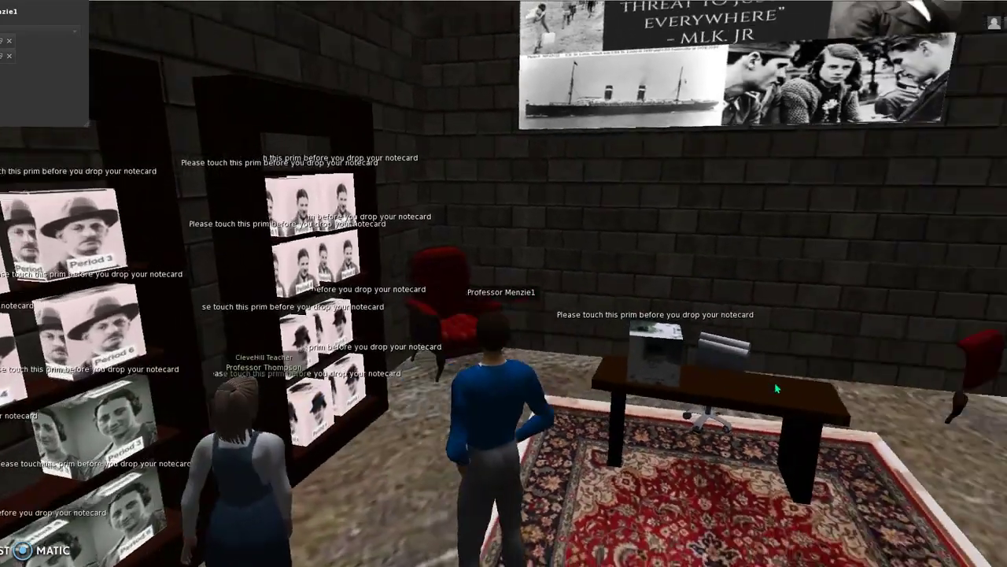
key(Left)
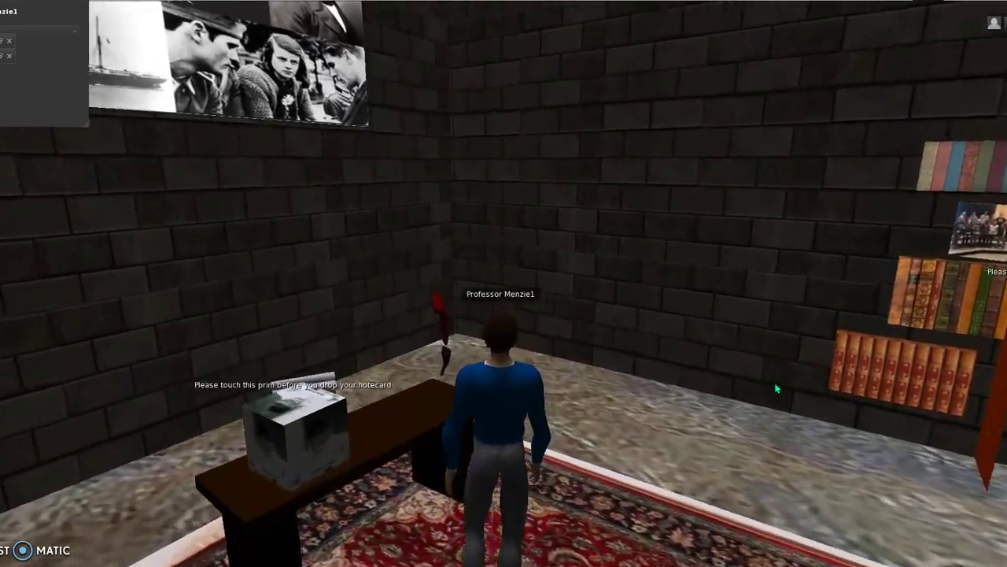
key(Left)
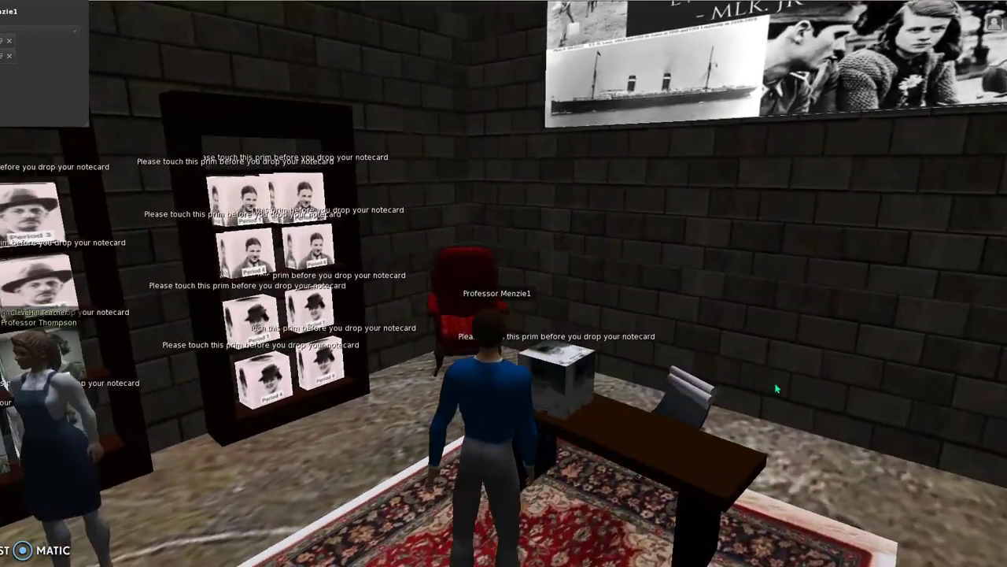
key(Down)
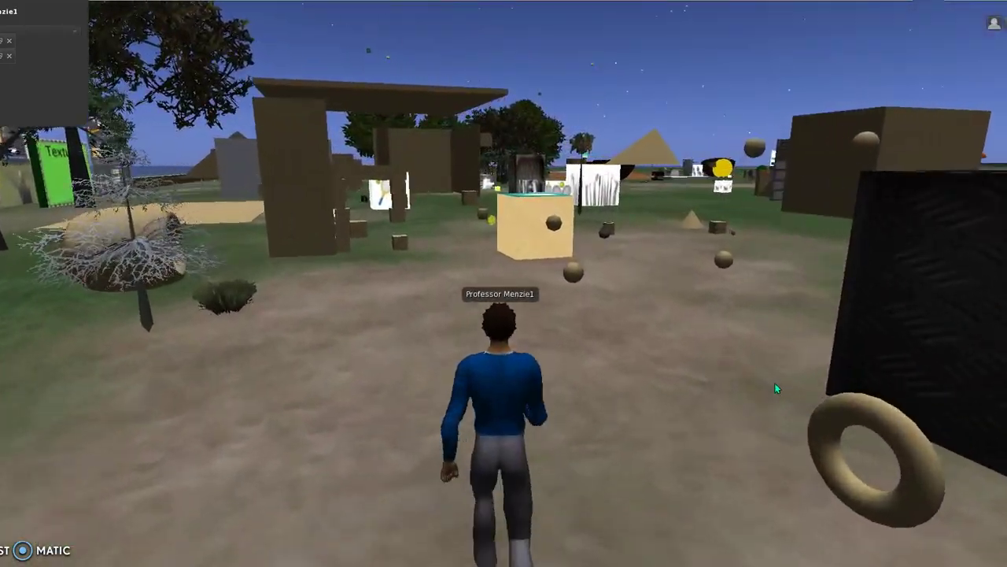
- Walk across the sandbox past the tennis boards and stop facing the black dome
key(Up)
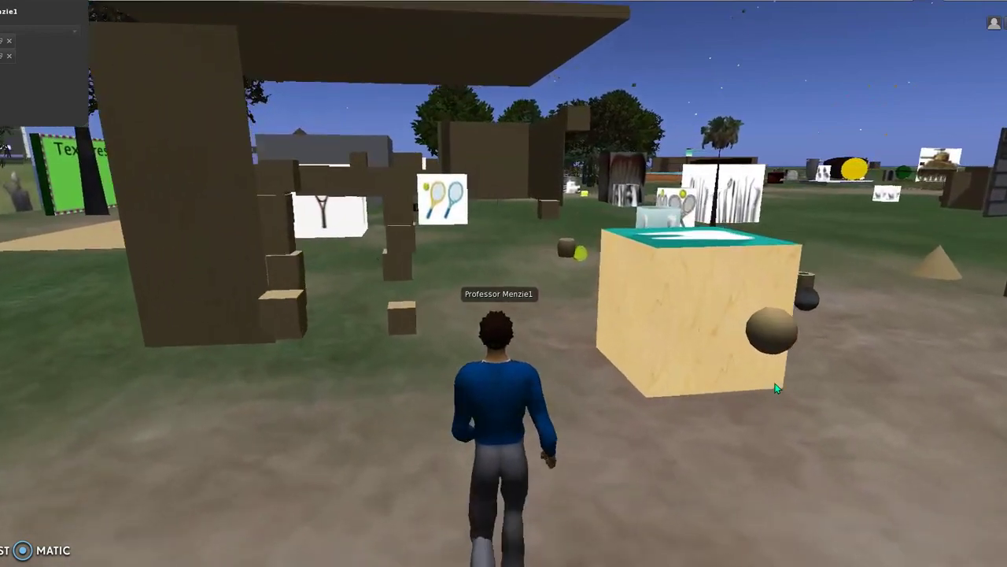
key(Up)
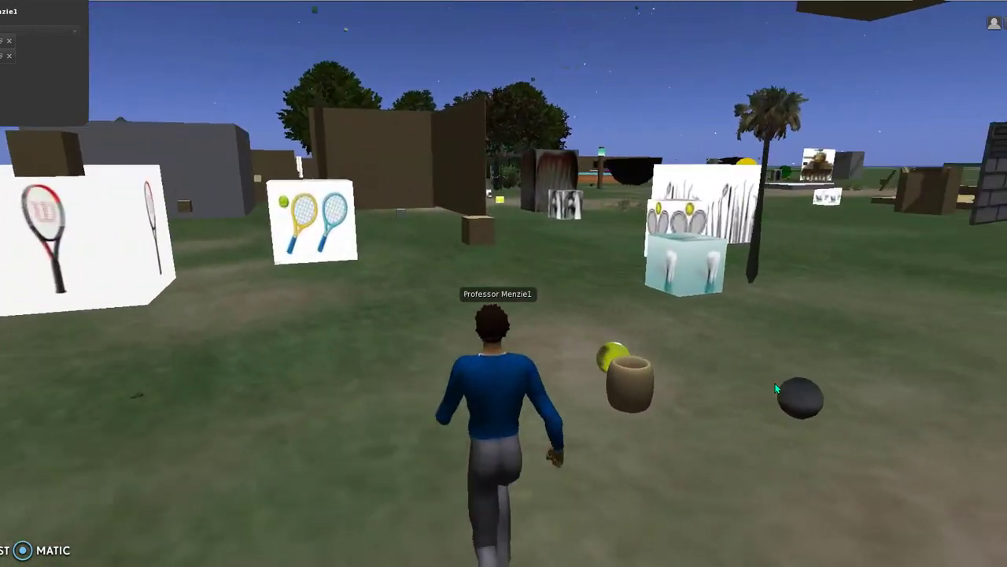
key(Up)
key(Right)
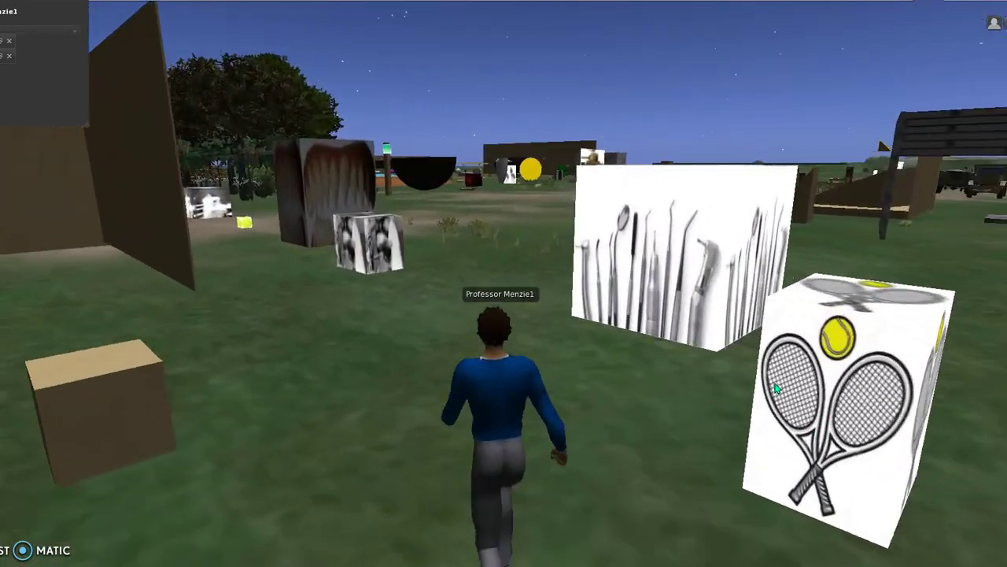
key(Up)
key(Right)
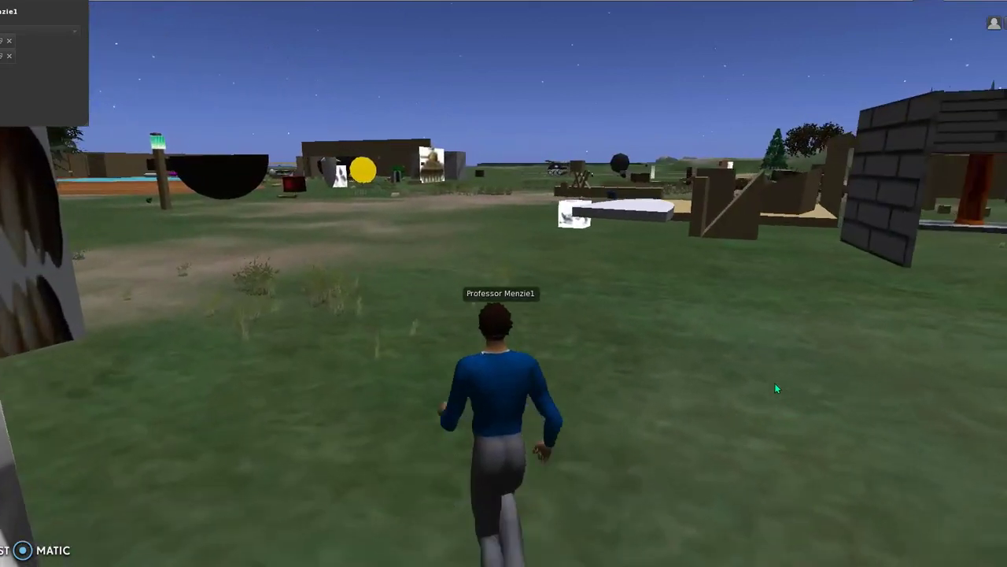
key(Up)
key(Left)
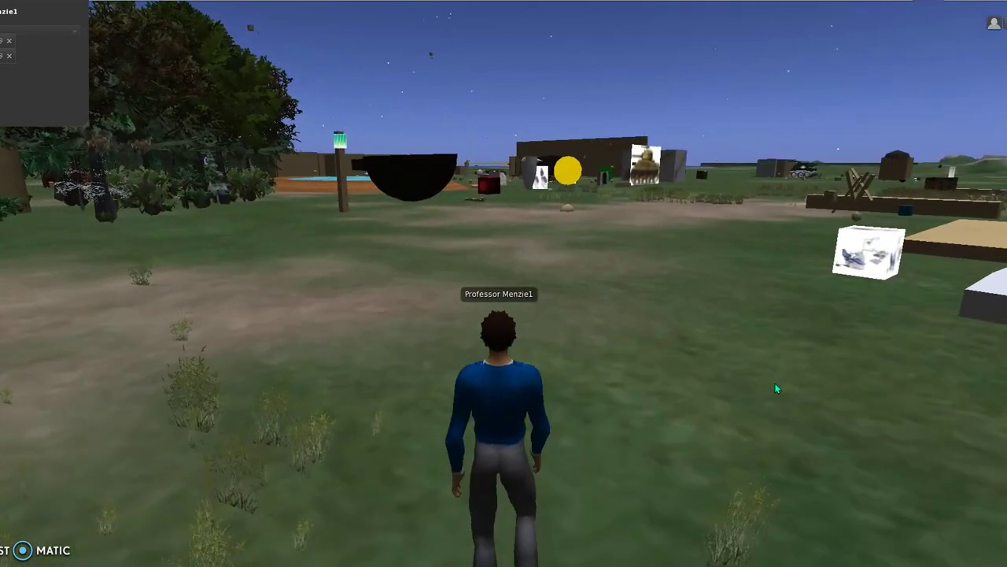
- Right-click a spot on the ground and choose an entry from its options
click(561, 202)
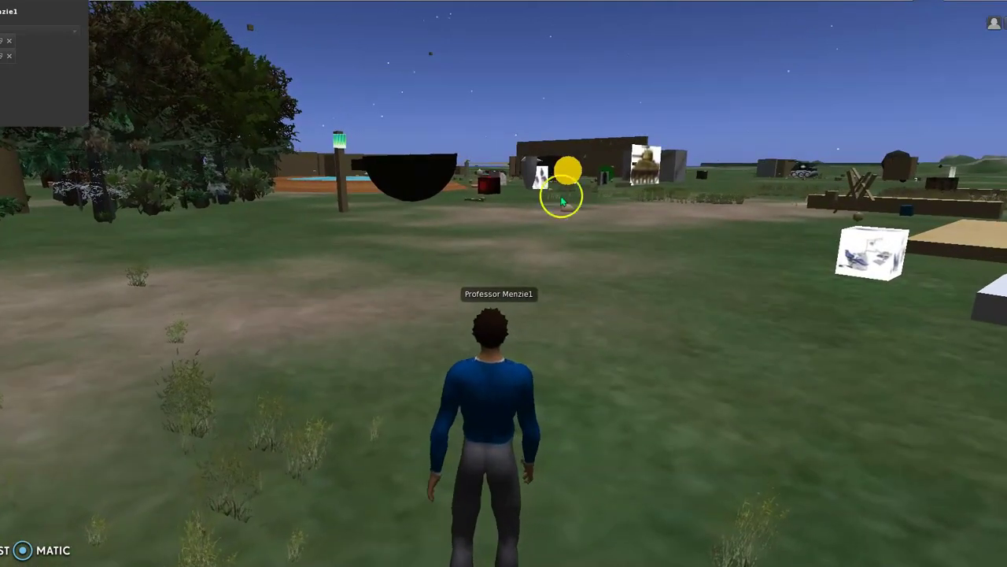
right_click(566, 307)
click(627, 346)
click(386, 100)
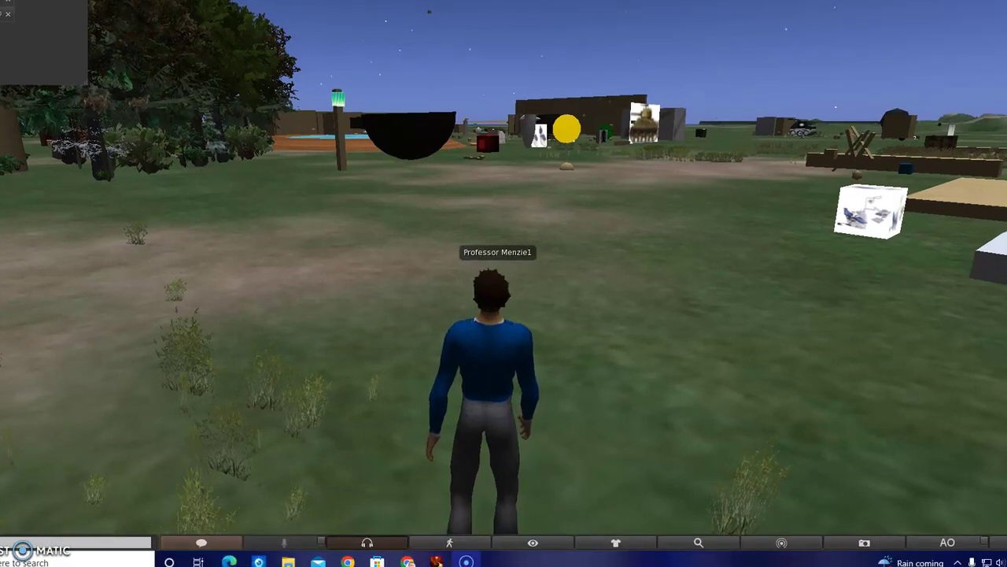
- Browse the Build menu's submenus, then bring up the ground's Go Here / Sit Here / Create options
click(281, 15)
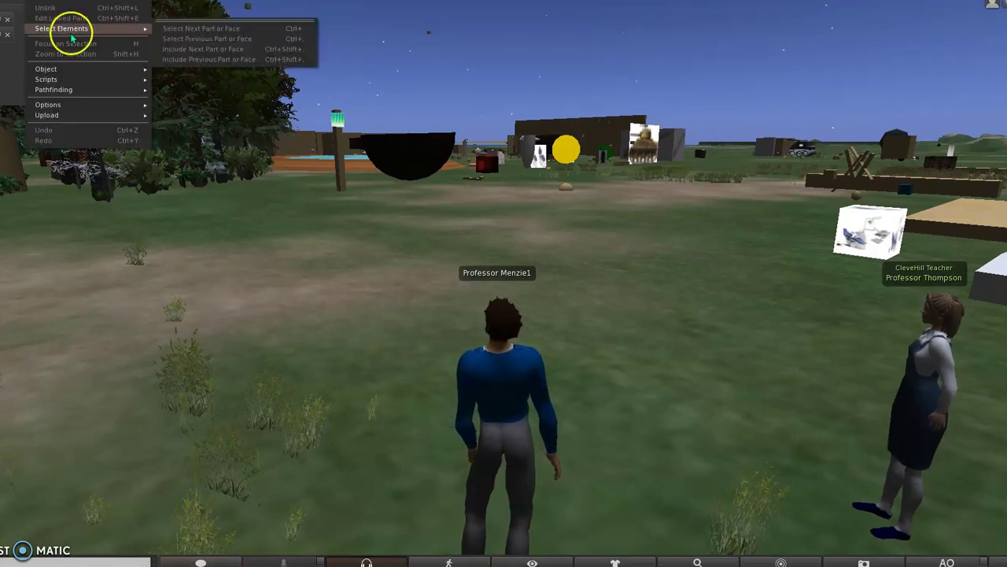
mouse_move(96, 104)
mouse_move(72, 92)
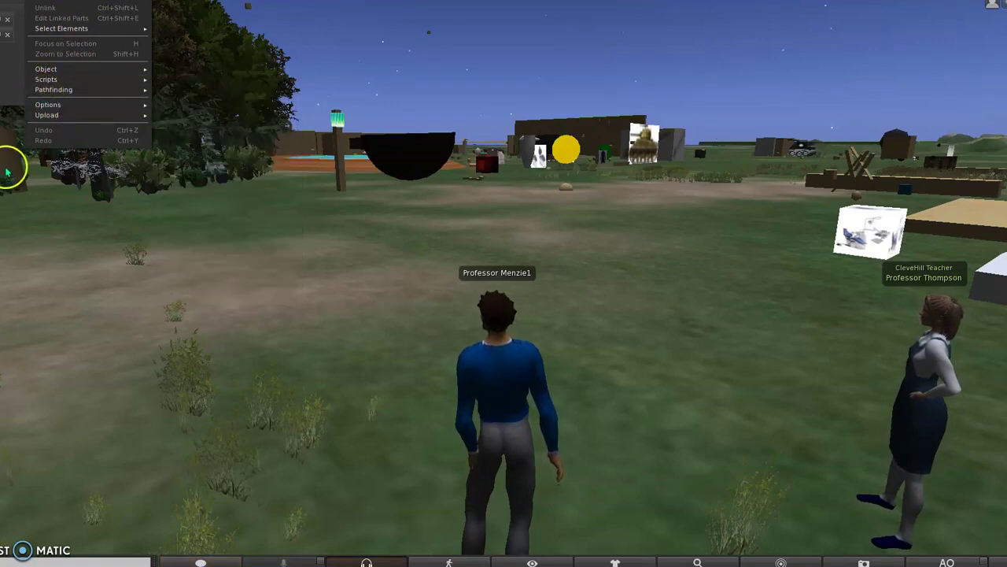
right_click(525, 207)
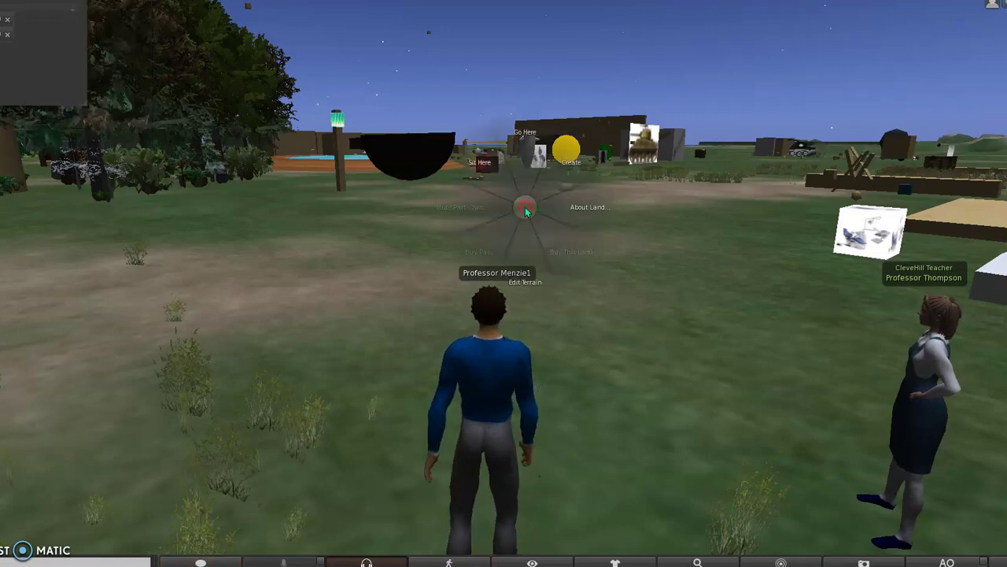